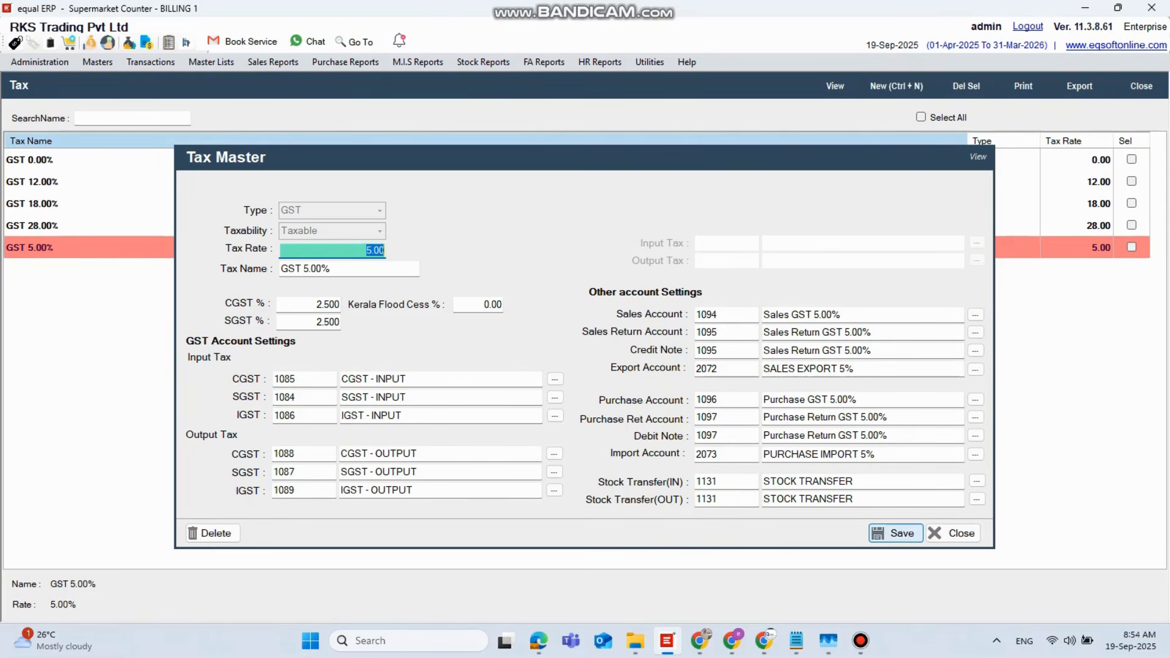
Step: Close the GST 5.00% tax record and start a new general account in the account heads master
key(Escape)
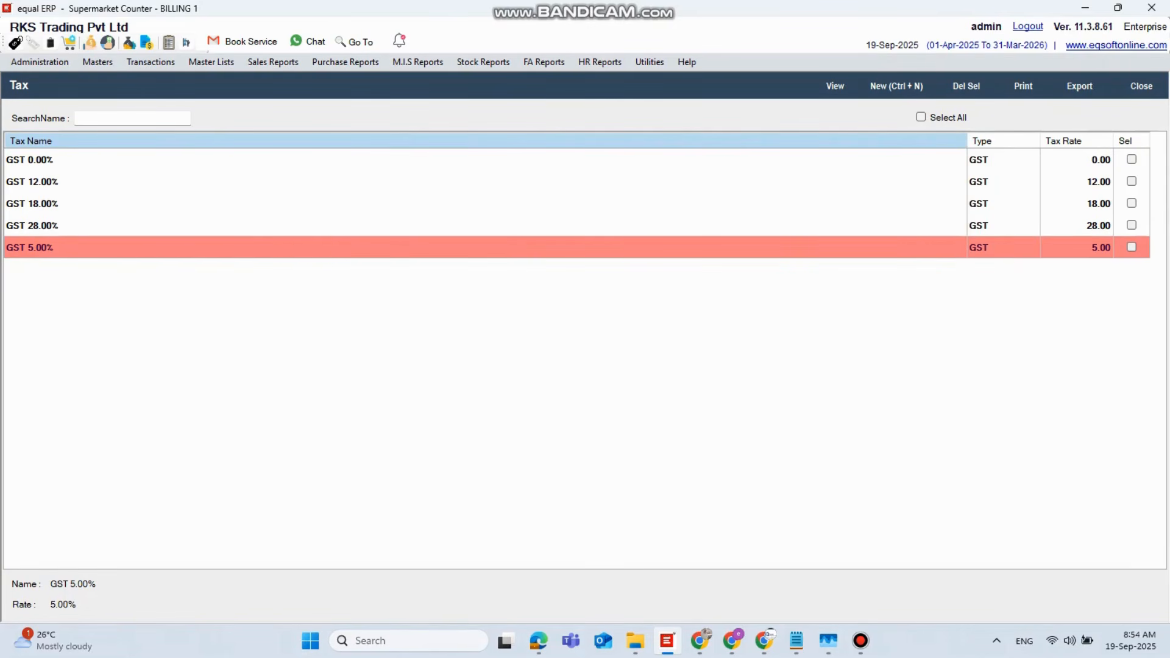
click(97, 62)
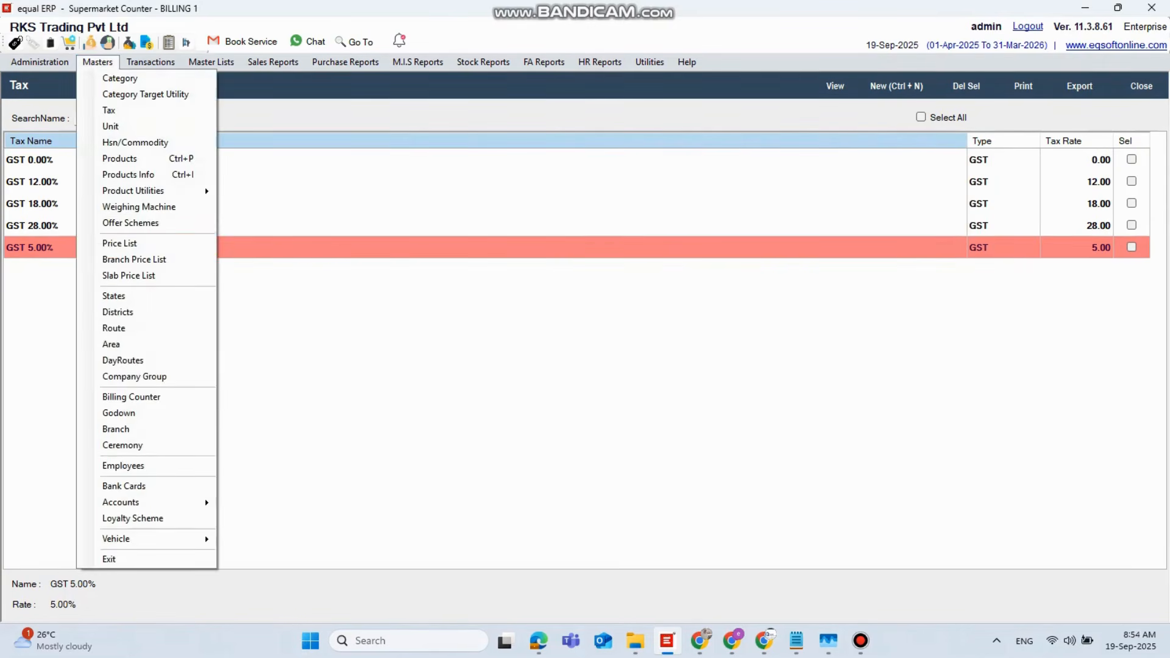
mouse_move(146, 502)
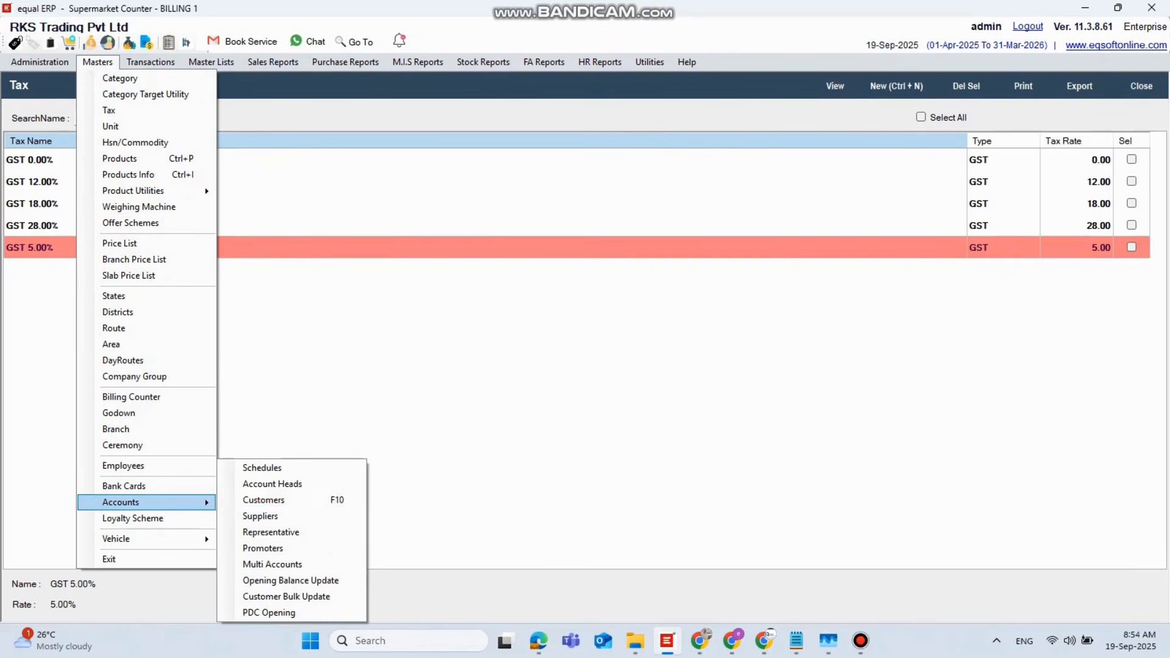
key(Up)
key(Return)
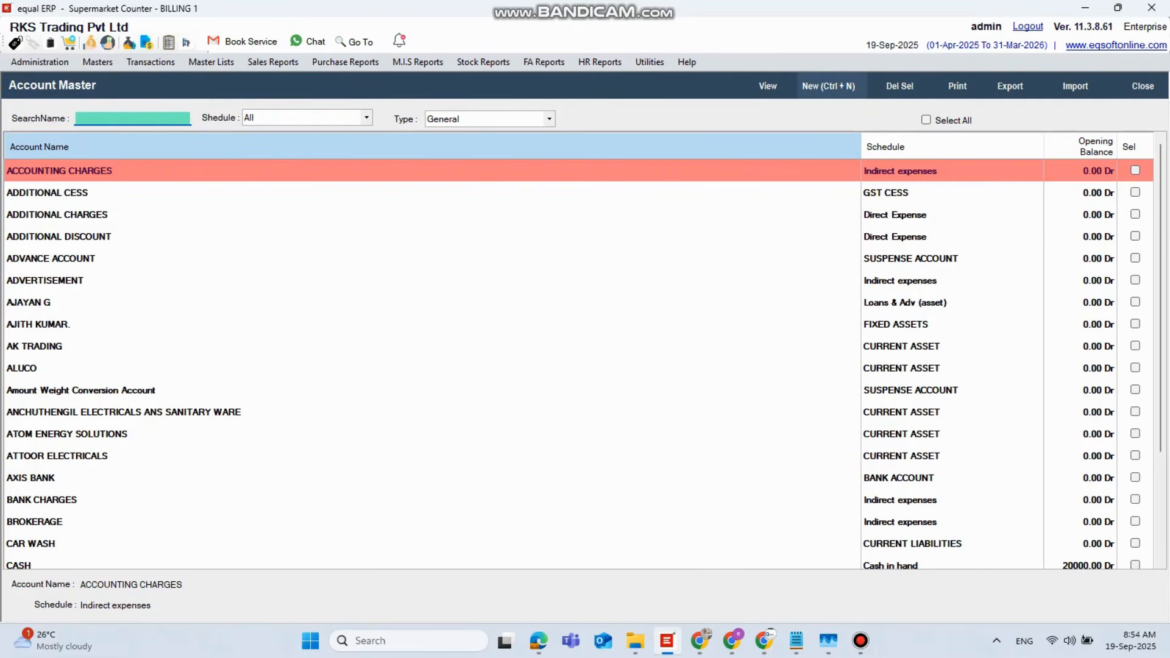
key(ctrl+n)
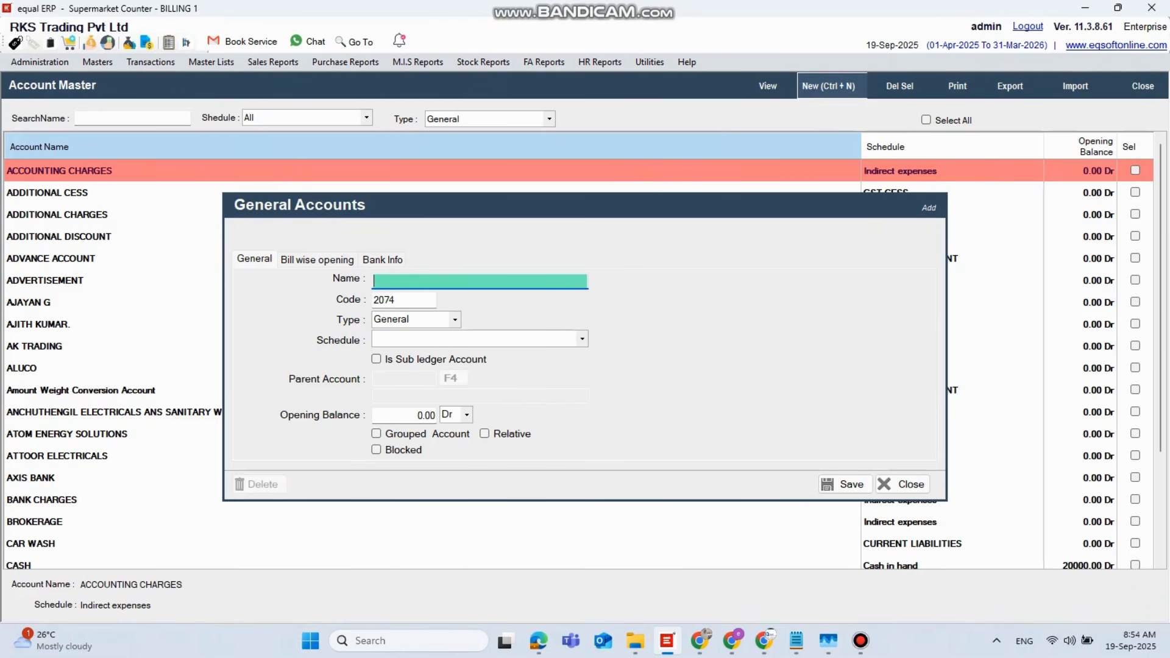
Step: Create the general account CGST INPUT 40% under the Duties & Taxes schedule and save it
text(CGST INPUT 40%)
key(Tab)
key(Tab)
key(Tab)
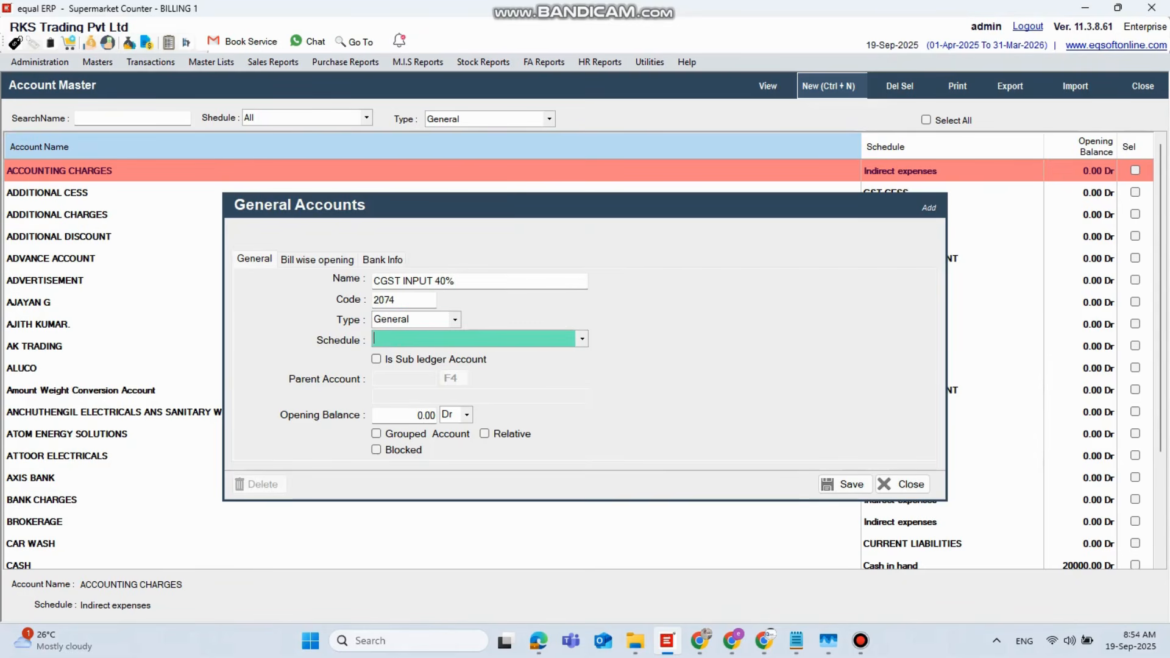
text(Du)
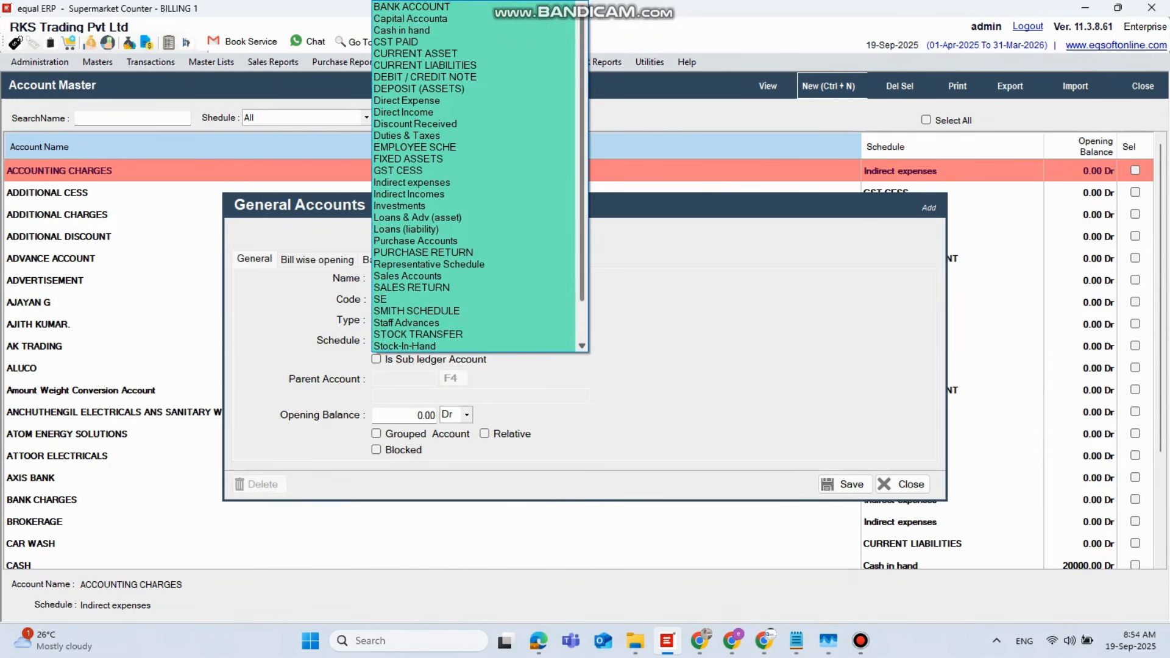
key(Up)
key(Up)
key(Up)
key(Up)
key(Up)
key(Up)
key(Up)
key(Up)
key(Up)
key(Up)
key(Up)
key(Up)
key(Up)
key(Up)
key(Up)
key(Up)
key(Up)
key(Up)
key(Up)
key(Up)
key(Down)
key(Down)
key(Down)
key(Return)
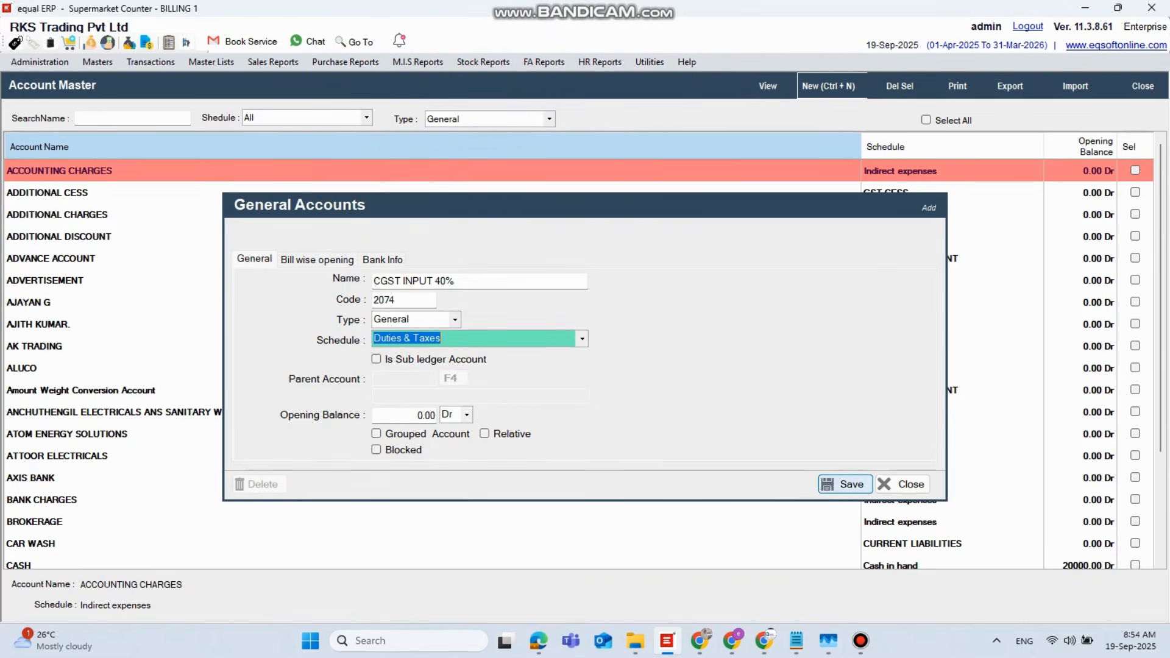
click(846, 484)
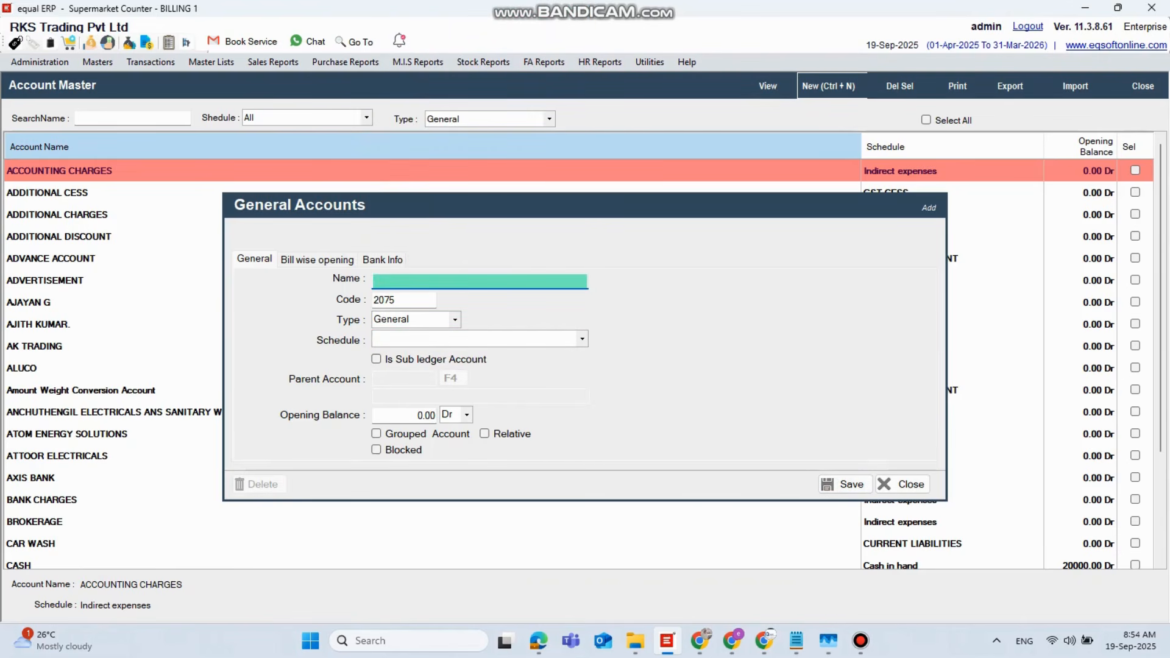
Step: Create the general account SGST INPUT 40% under the Duties & Taxes schedule and save it
text(SGST INPUT 40%)
key(Return)
key(Return)
key(Return)
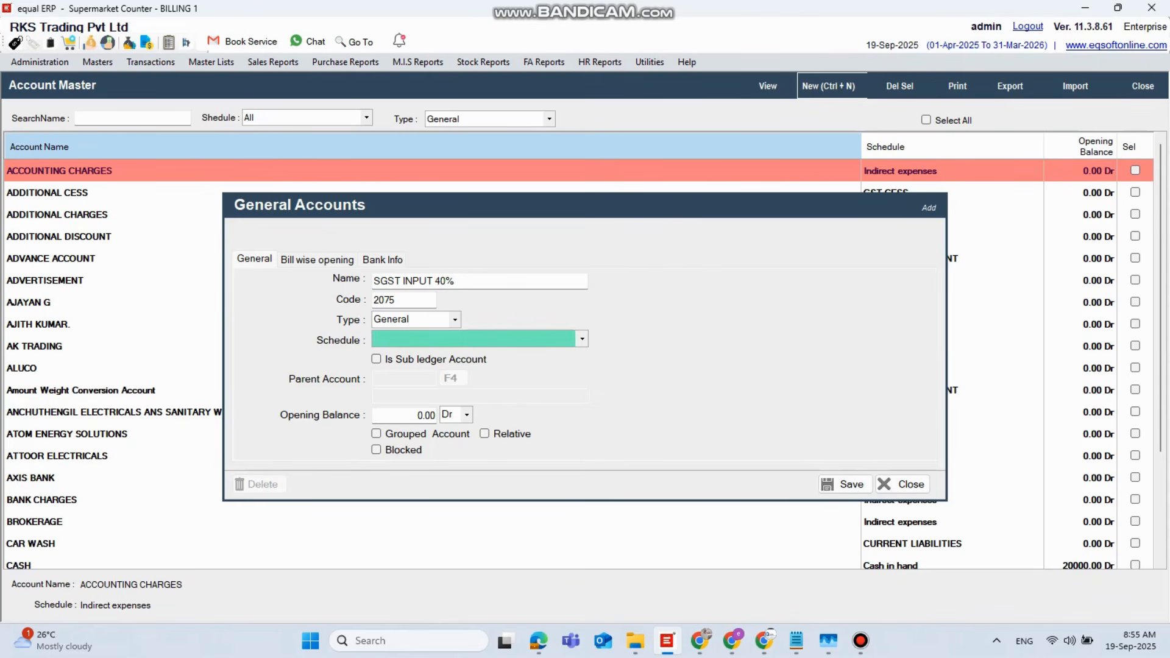
key(alt+Down)
key(Down)
key(Down)
key(Return)
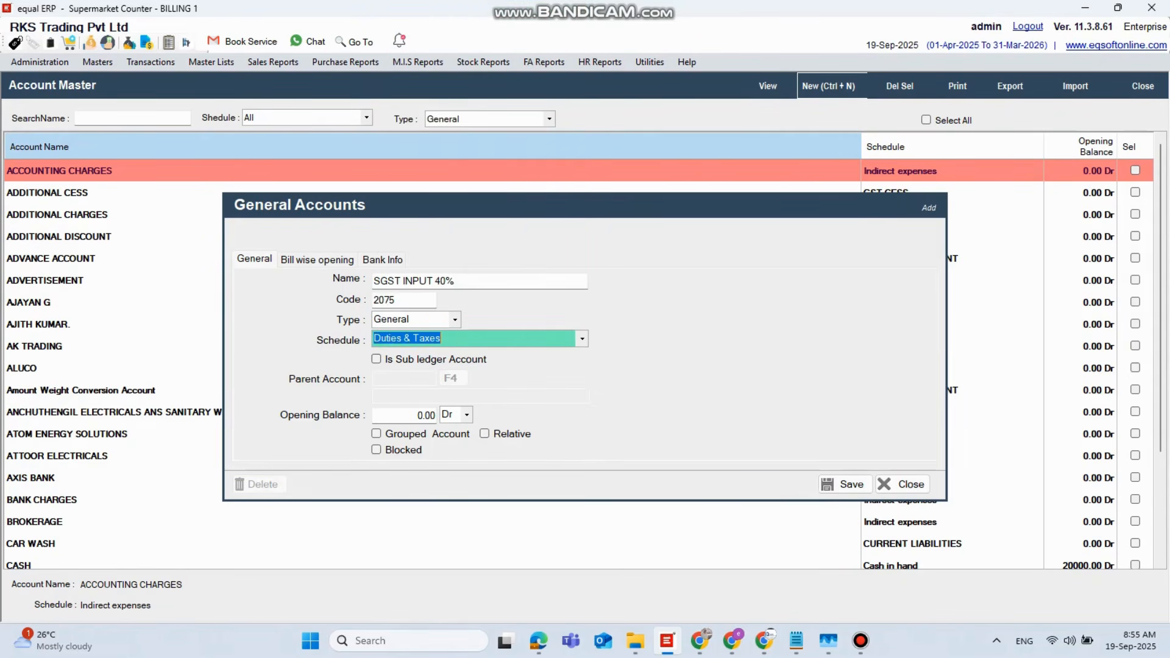
click(846, 484)
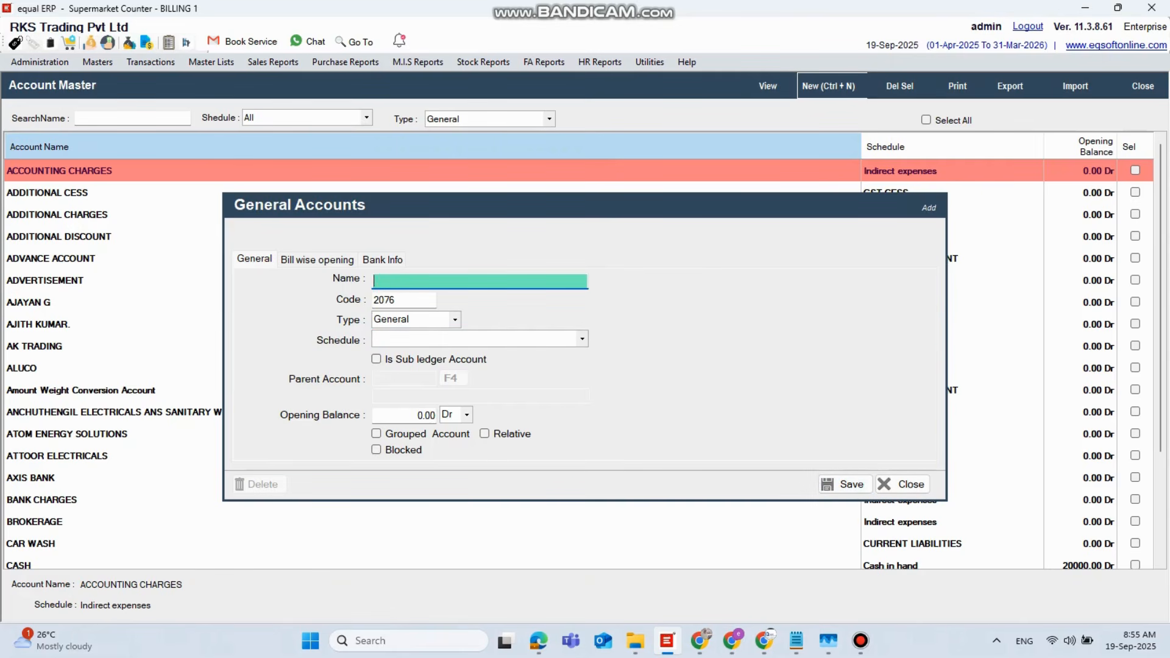
Step: Add a general account named IGST INPUT 40% and choose its schedule
text(IGST INPUT 40%)
key(Return)
key(Up)
key(Up)
key(Up)
key(Up)
key(Up)
key(Up)
key(Up)
key(Up)
key(Up)
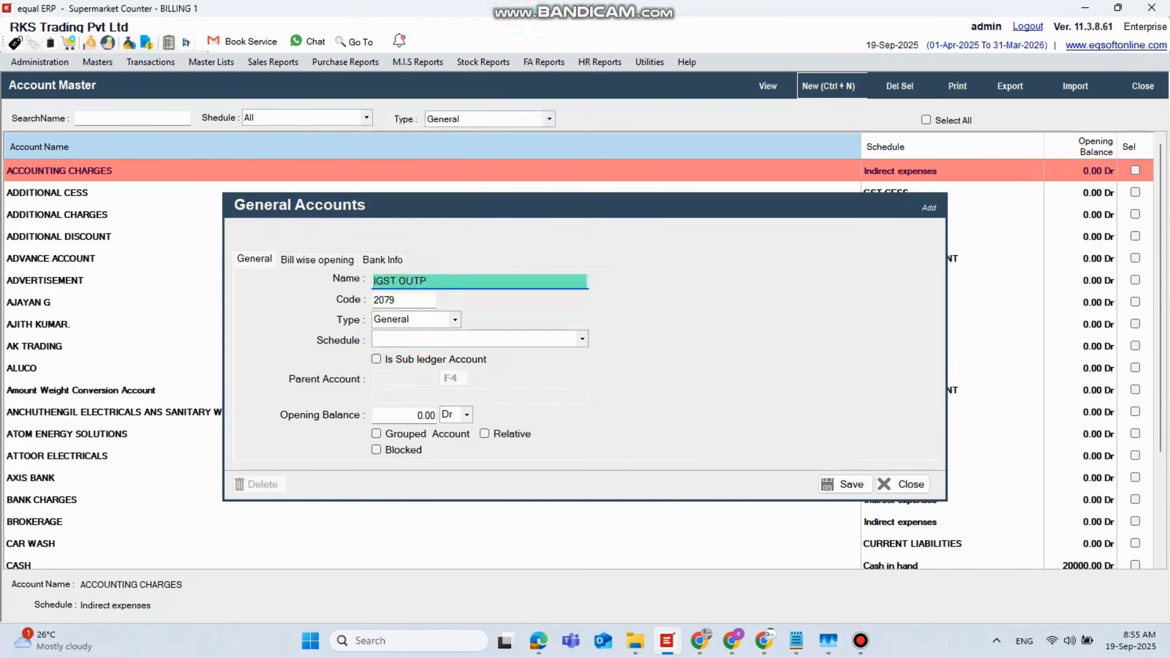
Step: Complete the account name as IGST OUTPUT 40%, assign the Duties & Taxes schedule and save the account
text(UT 40%)
key(Return)
key(Up)
key(Up)
key(Up)
key(Up)
key(Up)
key(Up)
key(Up)
key(Up)
key(Up)
key(Up)
key(Up)
key(Up)
key(Up)
key(Up)
key(Up)
key(Up)
key(Up)
key(Up)
key(Up)
key(Up)
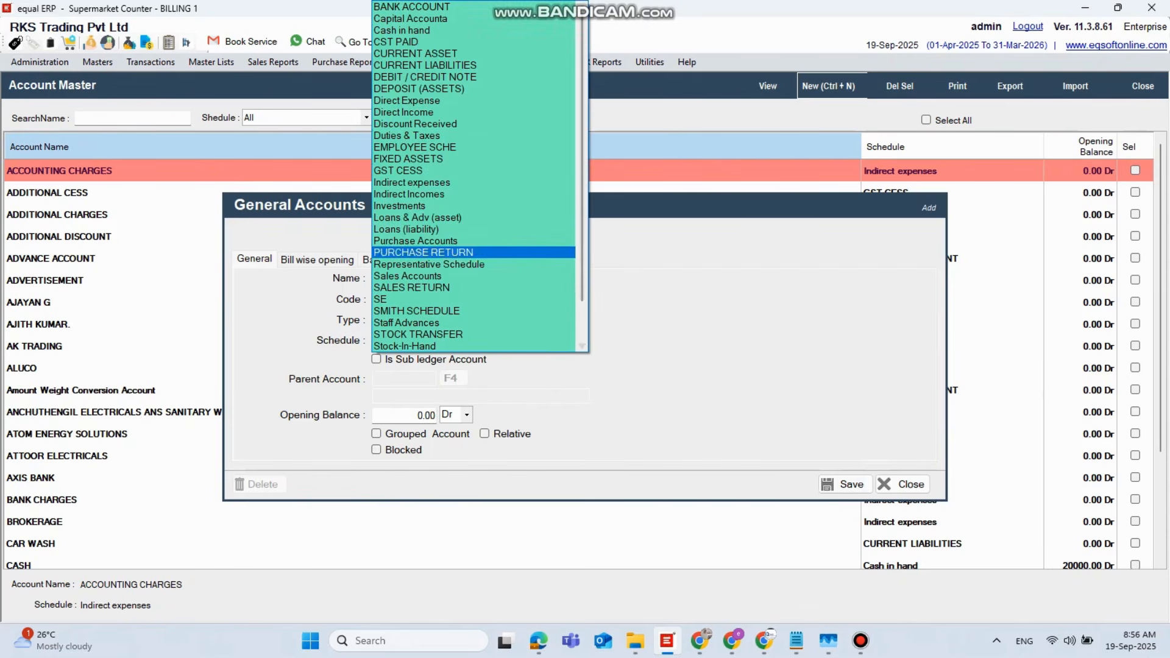
key(Down)
key(Down)
key(Down)
key(Down)
key(Down)
key(Down)
key(Down)
key(Down)
key(Down)
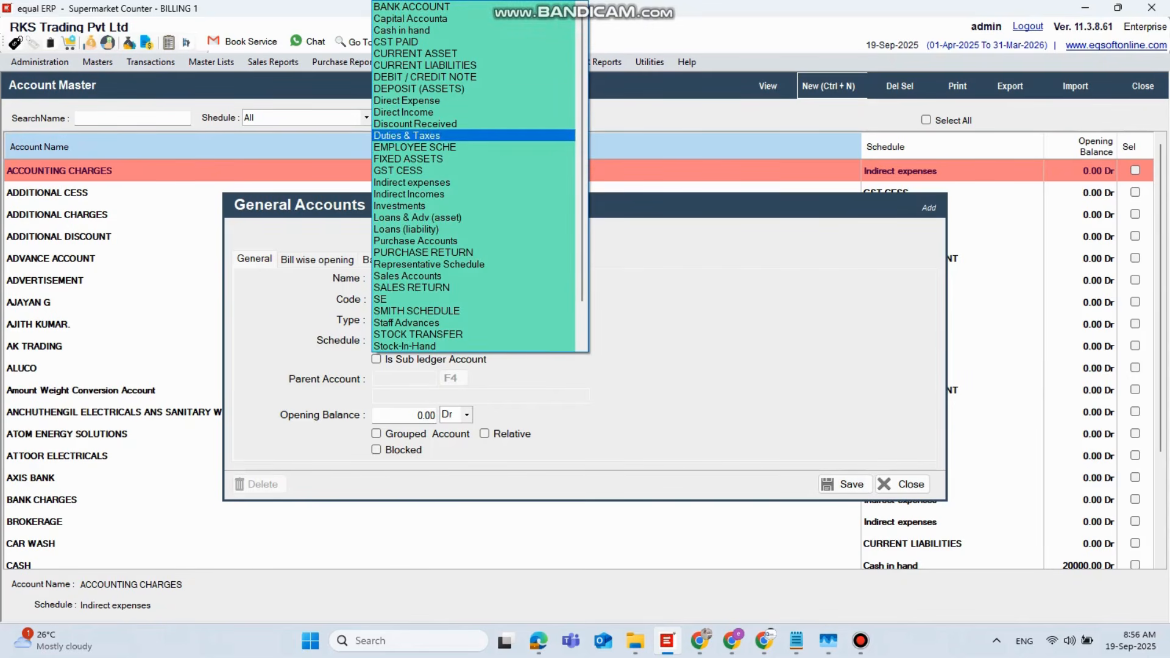
key(Return)
key(Return)
Step: Create the general account SALES GST 40%, choose its schedule and save it
text(SALES )
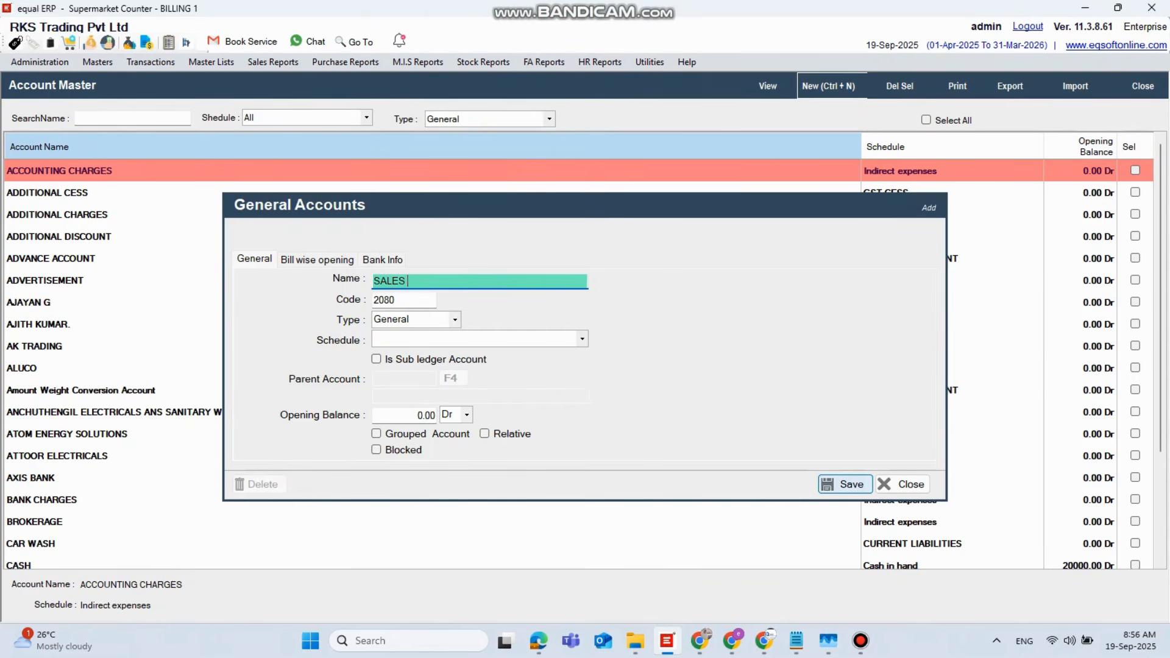
text(GST 40%)
key(Return)
key(Up)
key(Up)
key(Return)
key(Return)
Step: Create the general account SALES RETURN 40%, choose its schedule and save it
text(SALES RETURN 40%)
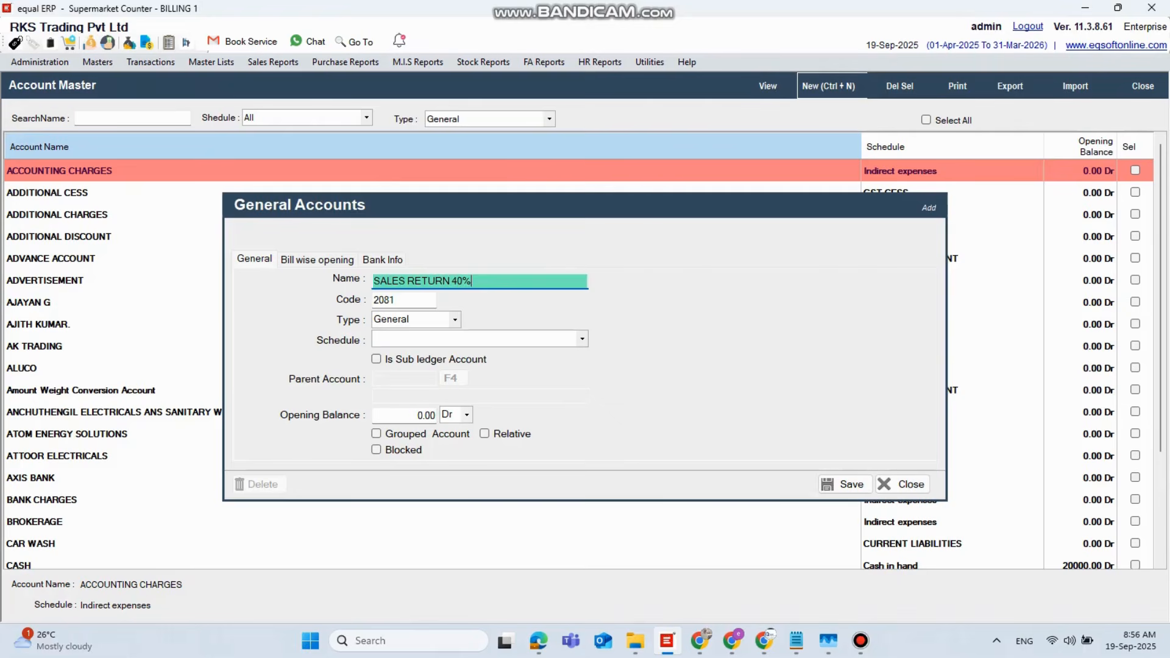
key(Return)
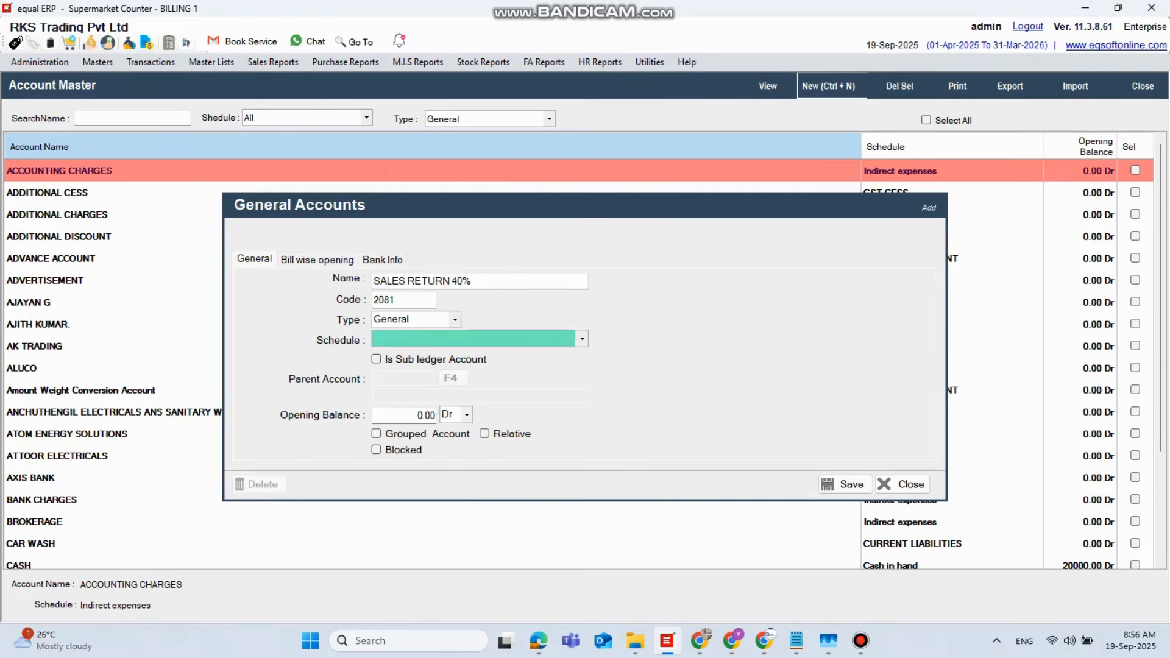
key(Up)
key(Return)
key(Return)
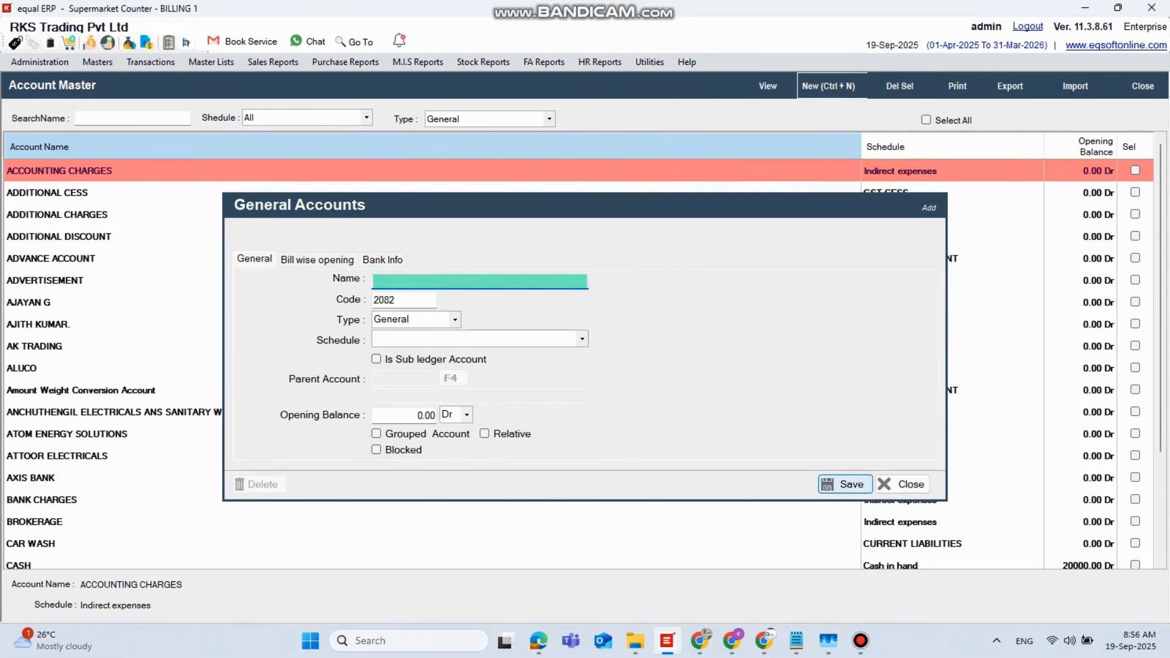
Step: Create the general account PURCHASE GST 40% under the Purchase Accounts schedule and save it
text(PURCHASE GST 40%)
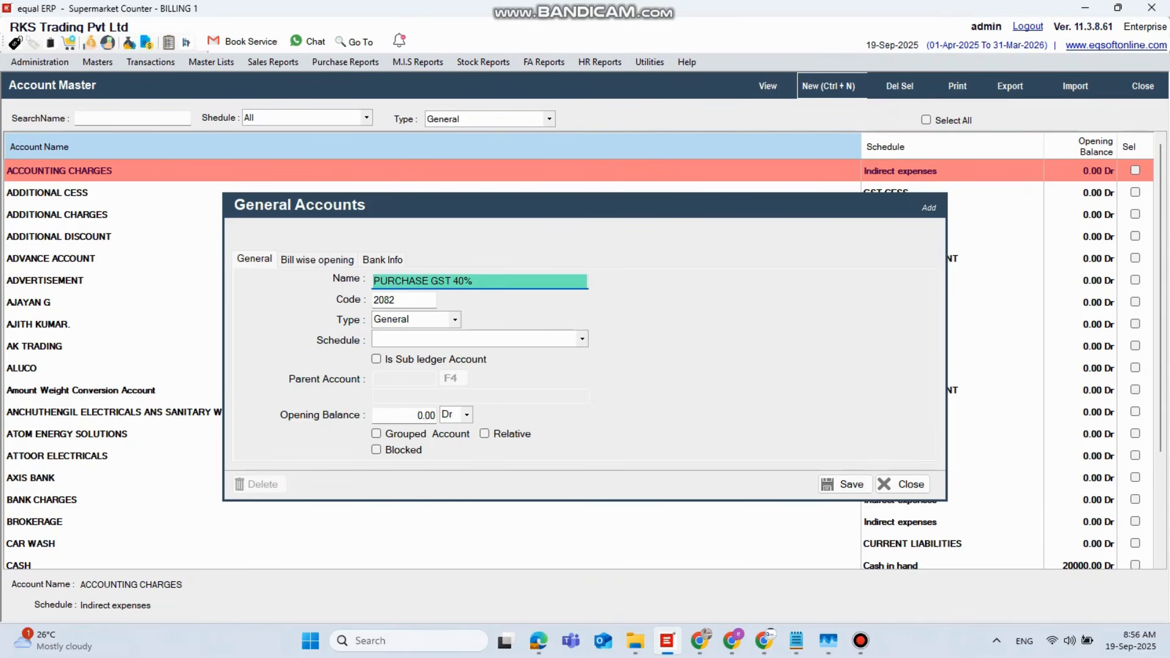
key(Return)
text(pur)
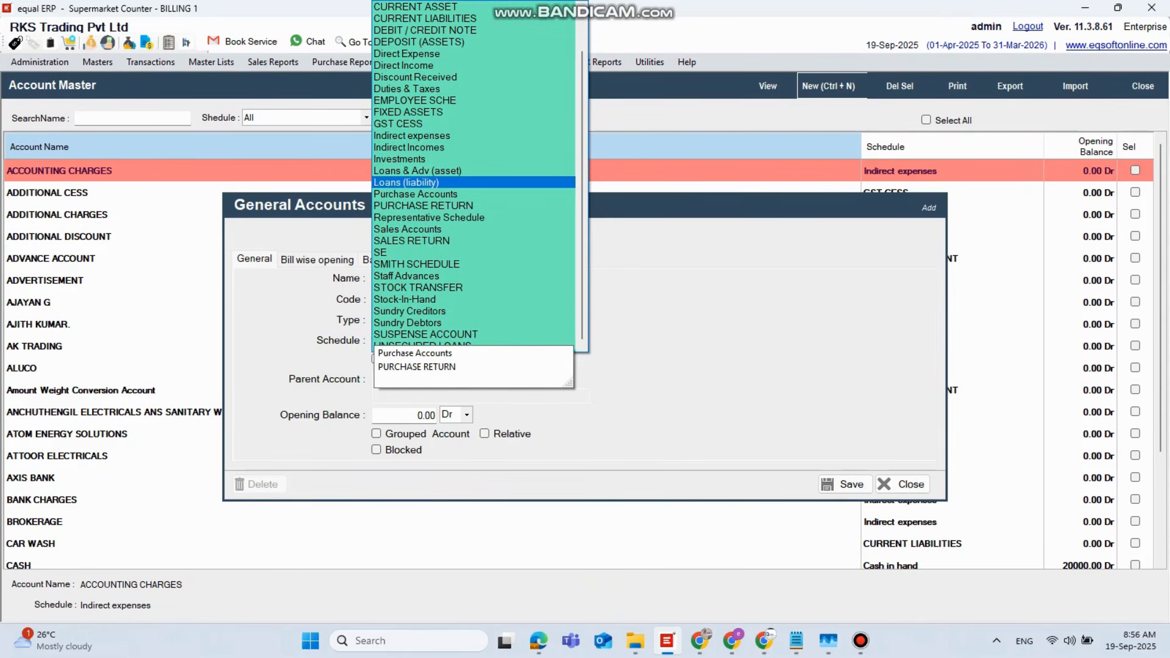
key(Return)
key(ctrl+s)
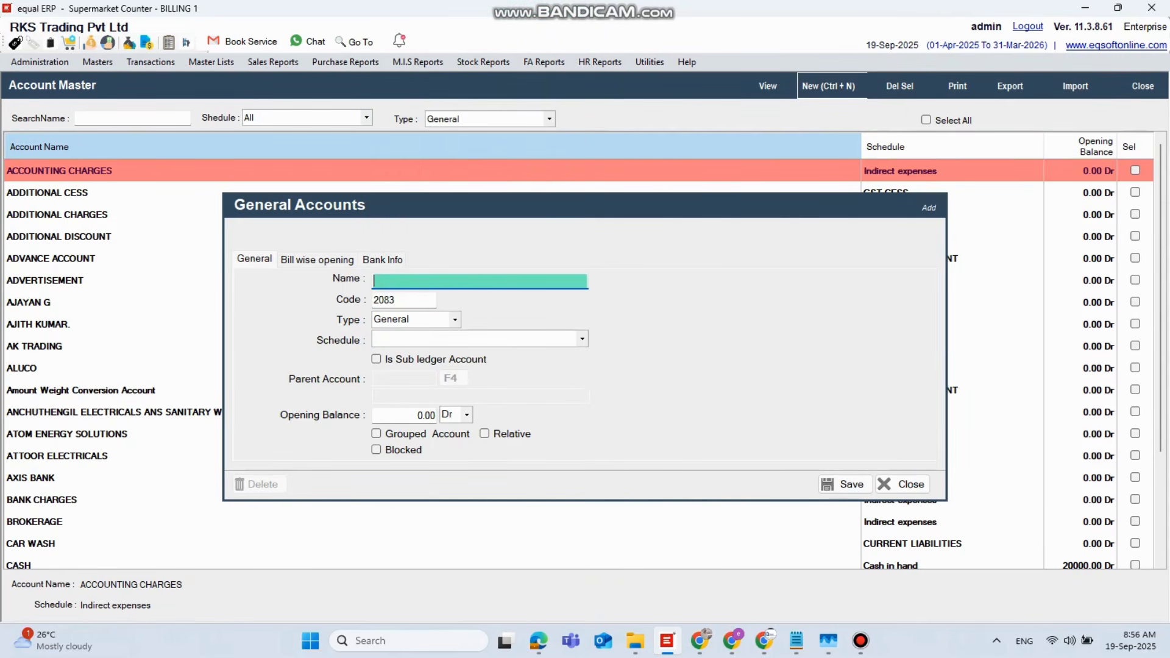
Step: Create the general account PURCHASE RETURN 40% under the PURCHASE RETURN schedule and save it
text(PURCHASE RETURN 40%)
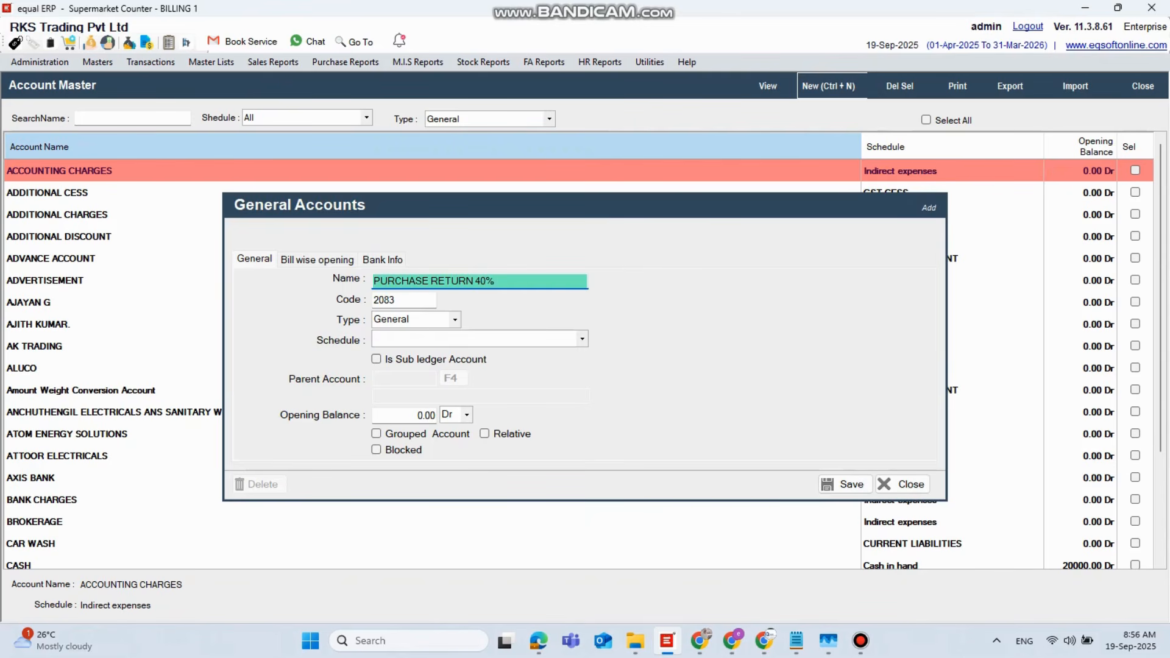
key(Return)
text(pur)
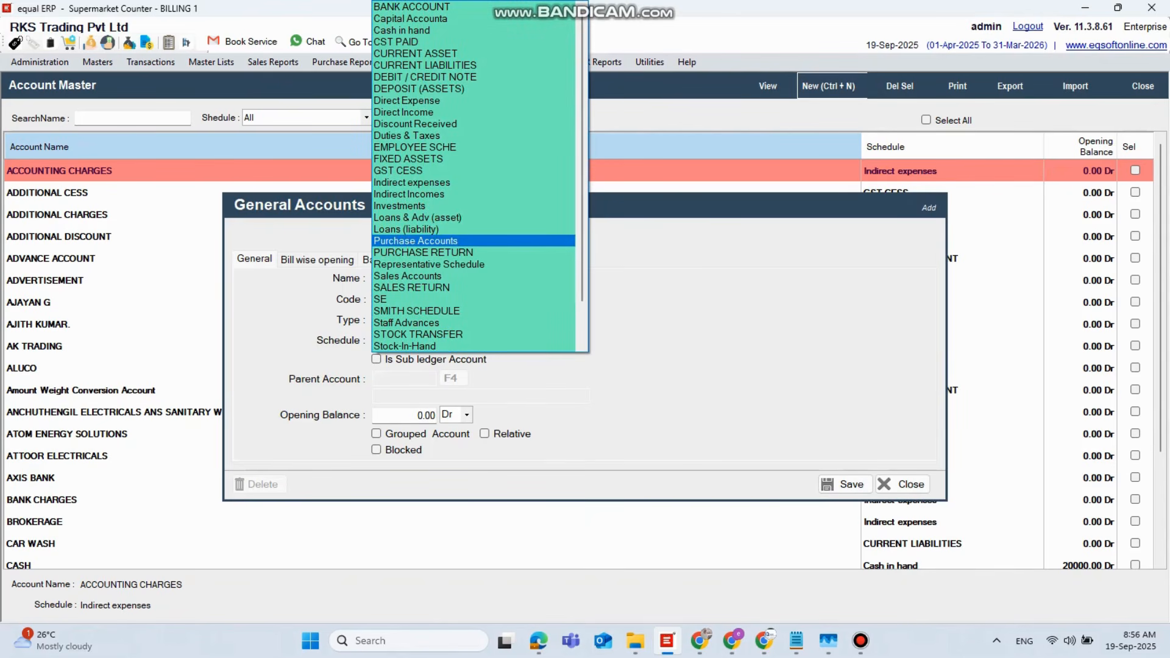
key(Down)
key(Return)
key(ctrl+s)
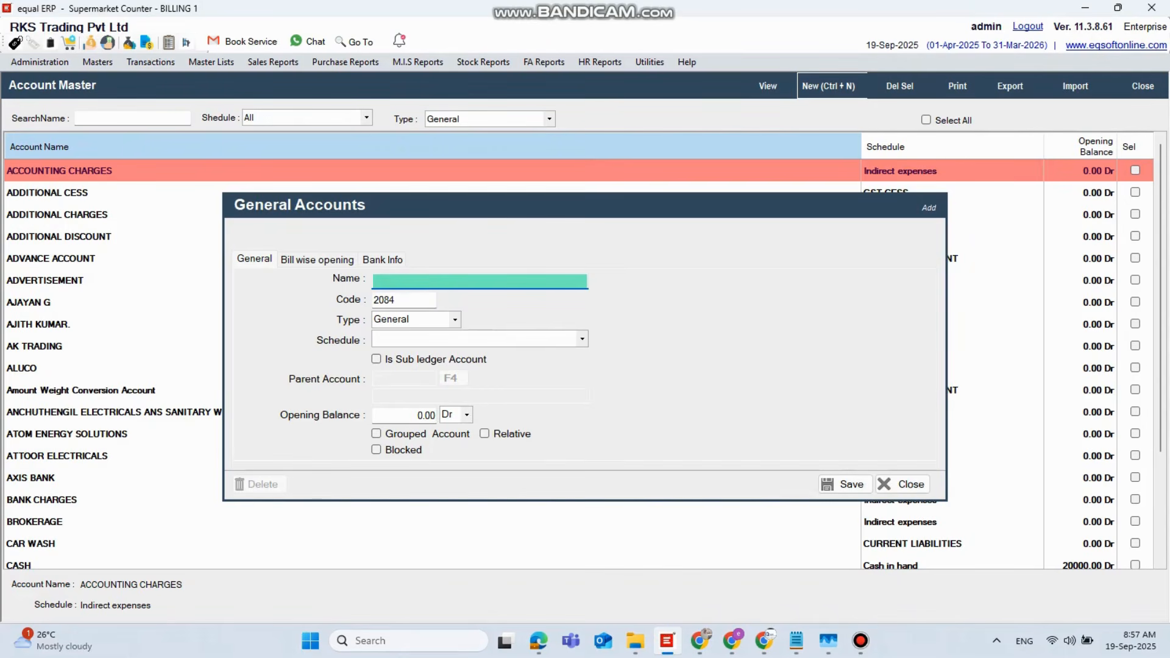
Step: Create the general account SALES EXPORT 40% under the Sales Accounts schedule and save it
text(SALES EXPORT 40%)
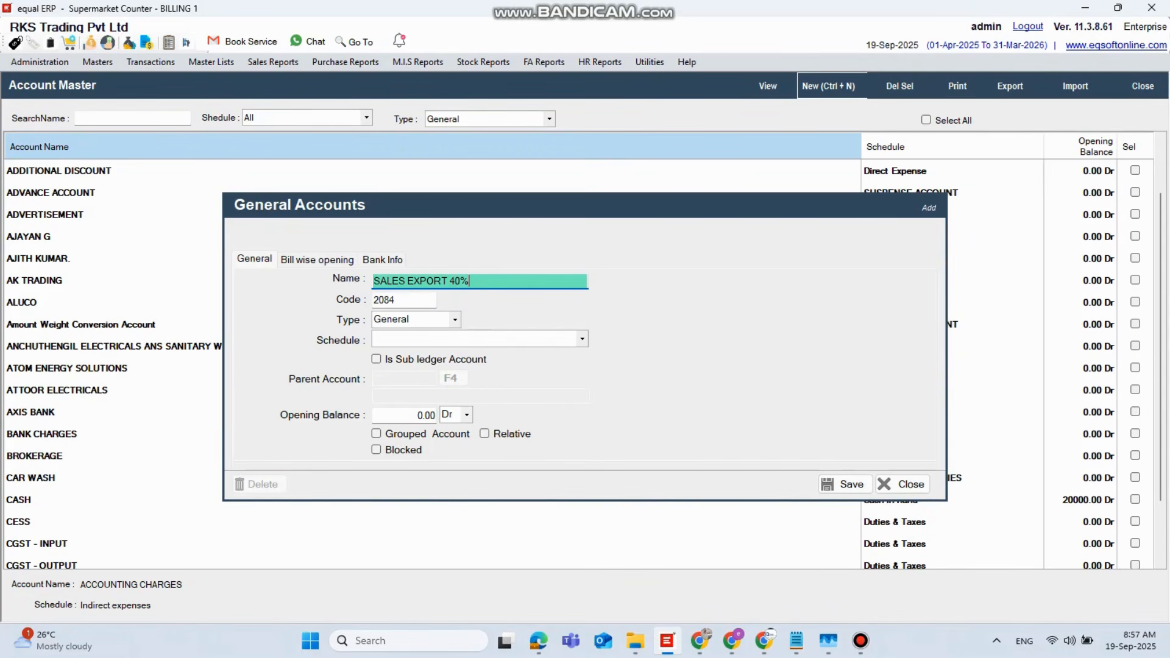
key(Return)
text(se)
key(Up)
key(Up)
key(Up)
key(Down)
key(Return)
key(Return)
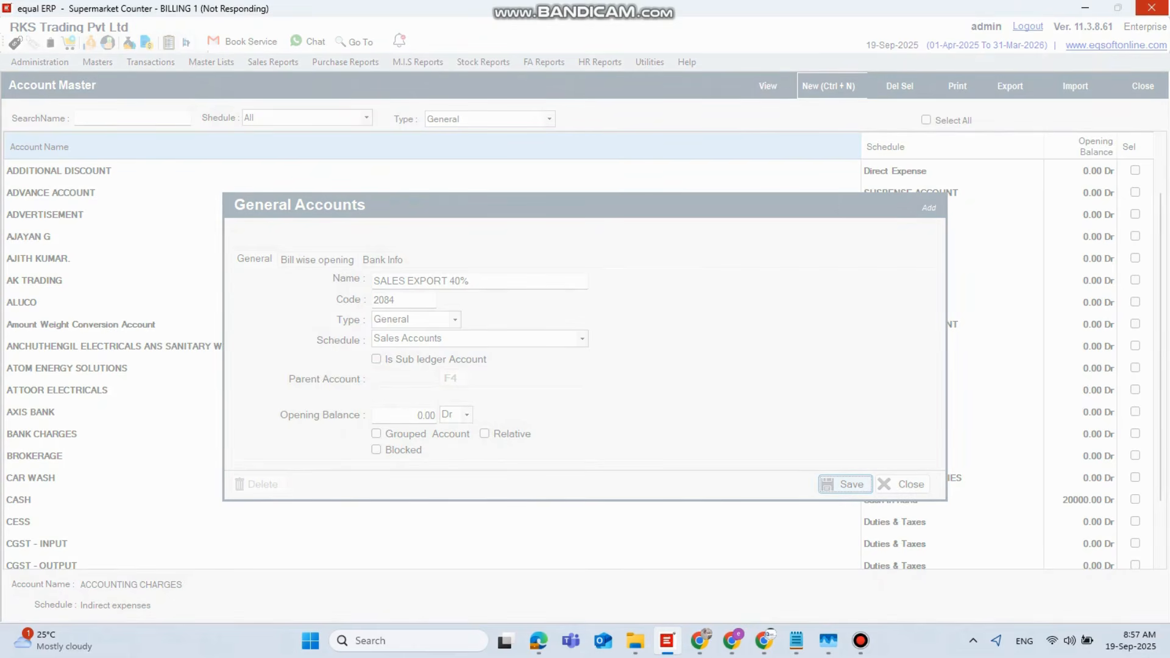
Step: Create the general account PURCHASE IMPORT 40%, choose its schedule and save it
text(PURCHASE)
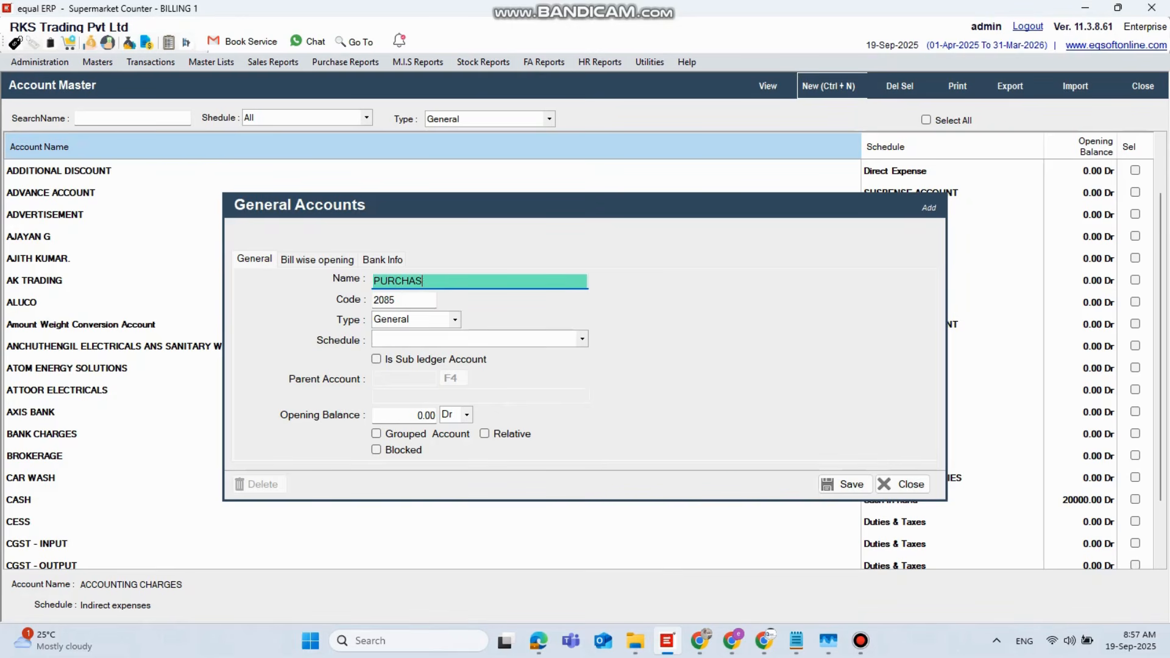
text( IMPORT 400)
key(BackSpace)
text(%)
key(Return)
key(Down)
key(Down)
key(Down)
key(Down)
key(Down)
key(Return)
key(ctrl+s)
text(STOCK TRANSFER)
key(BackSpace)
key(BackSpace)
key(BackSpace)
key(BackSpace)
key(BackSpace)
key(BackSpace)
key(BackSpace)
key(BackSpace)
key(BackSpace)
key(BackSpace)
key(BackSpace)
key(BackSpace)
key(BackSpace)
key(BackSpace)
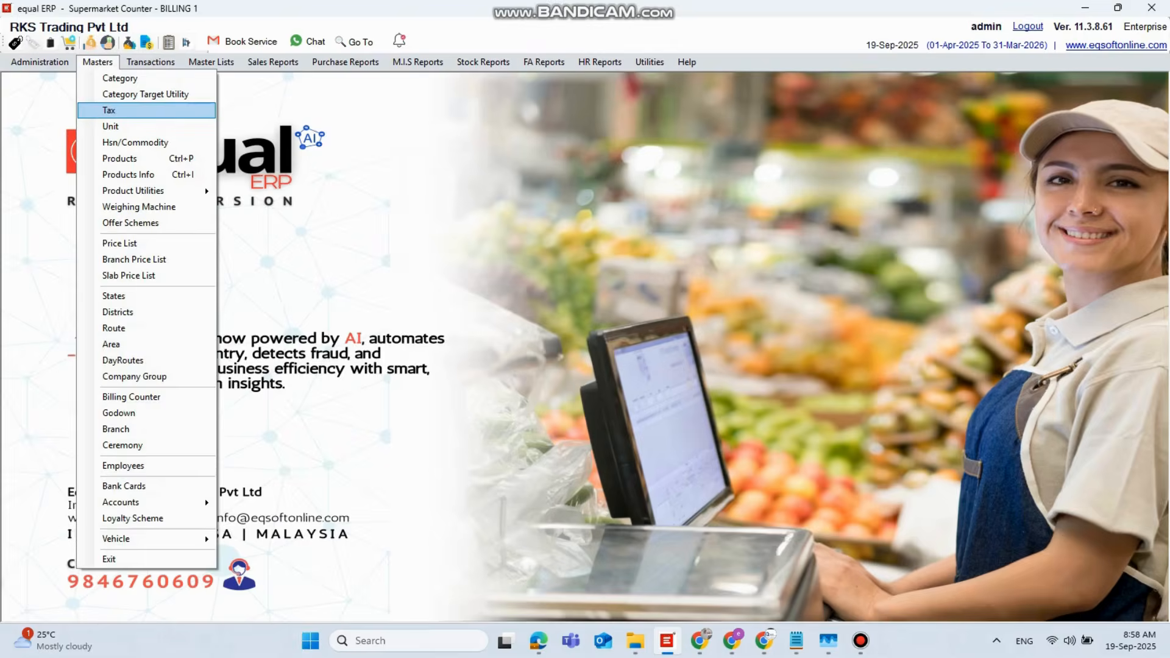
Step: Start a new record in the tax master with type GST and taxability Taxable
click(122, 110)
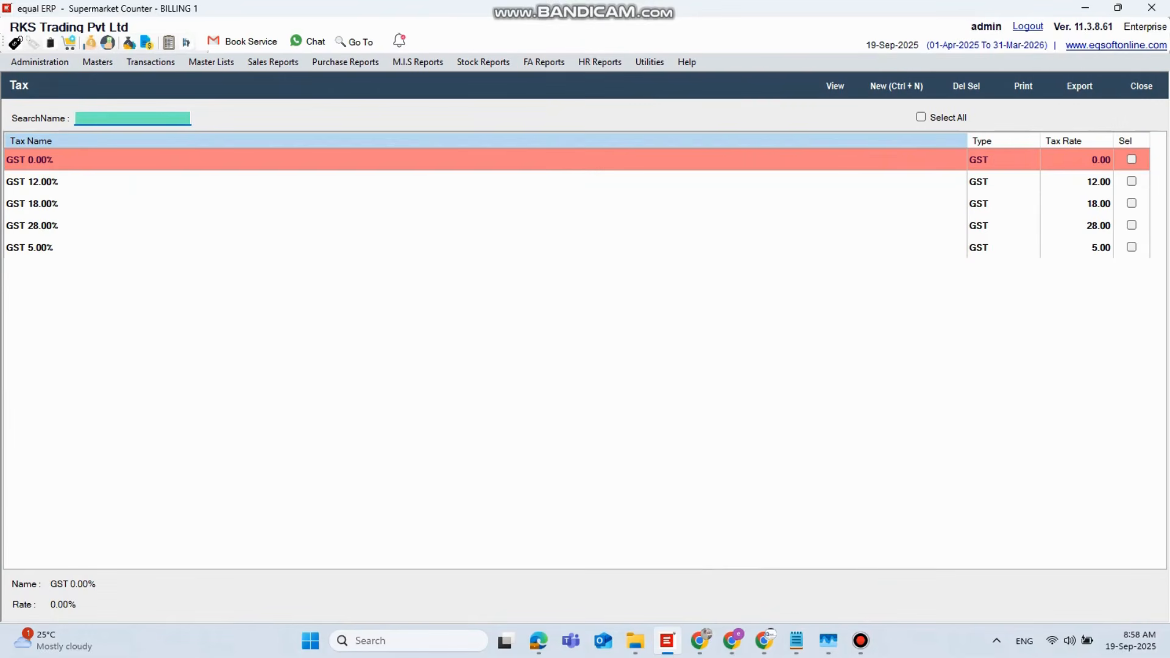
click(895, 86)
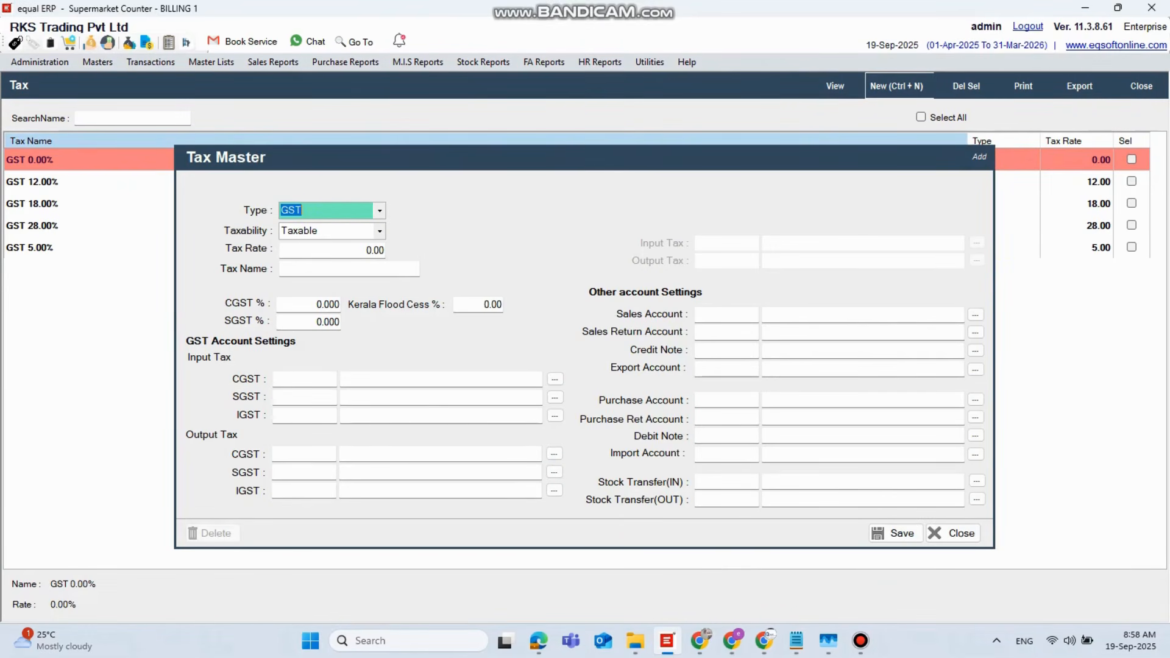
key(Tab)
key(alt+Down)
key(Down)
key(Down)
key(Down)
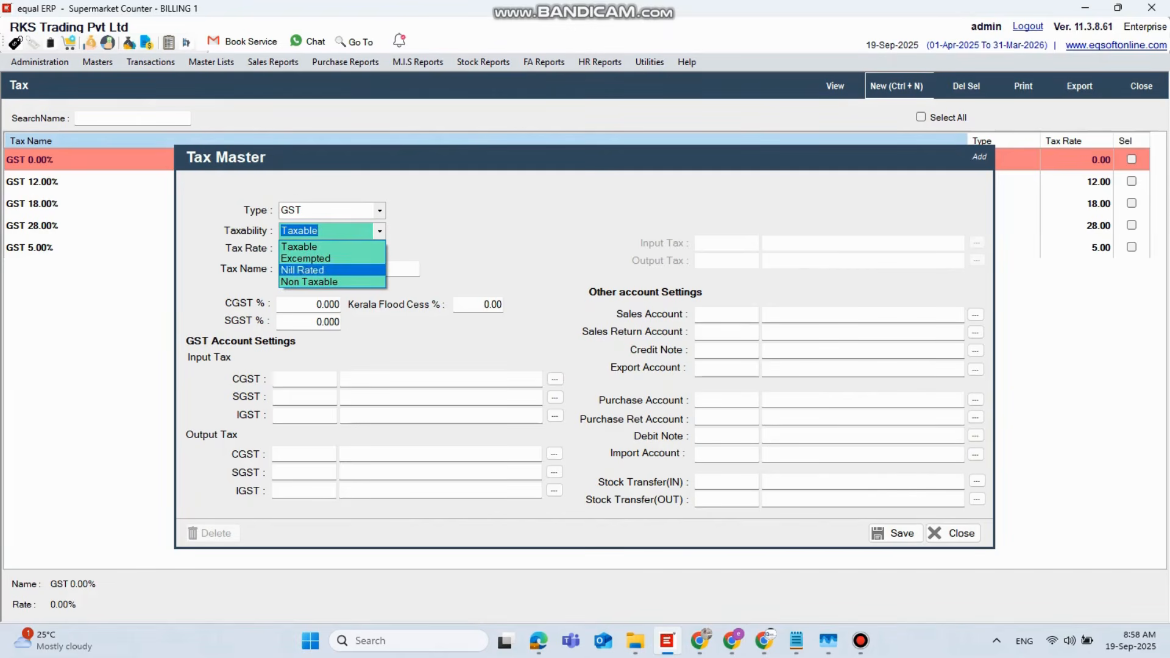
key(Up)
key(Up)
key(Up)
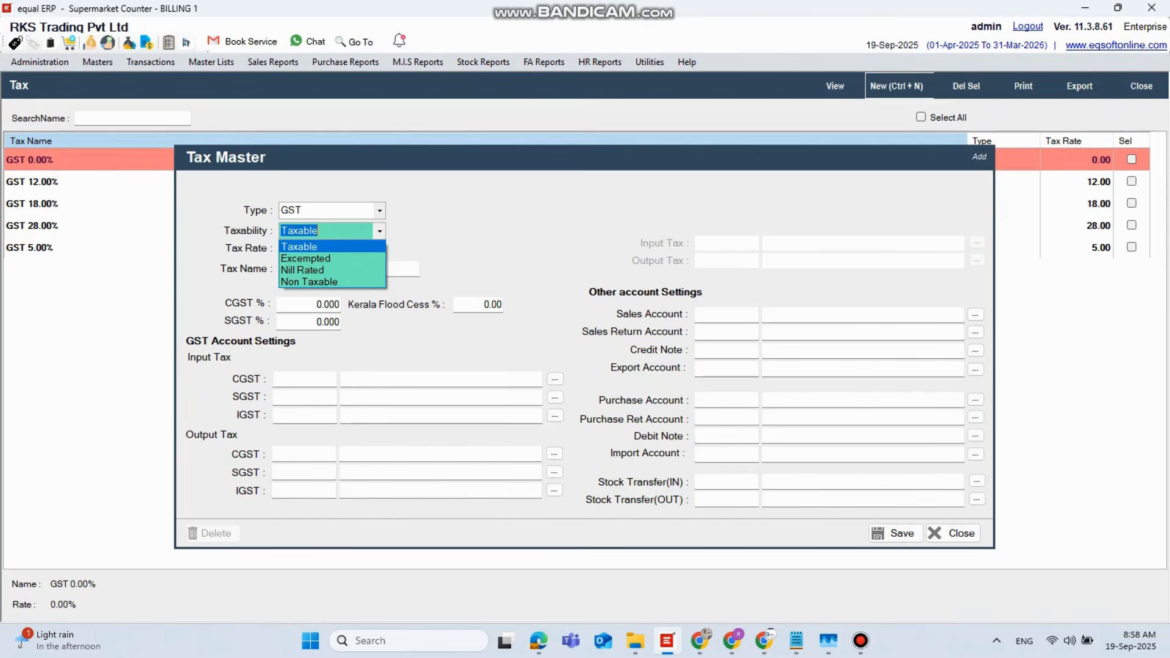
key(Return)
key(Return)
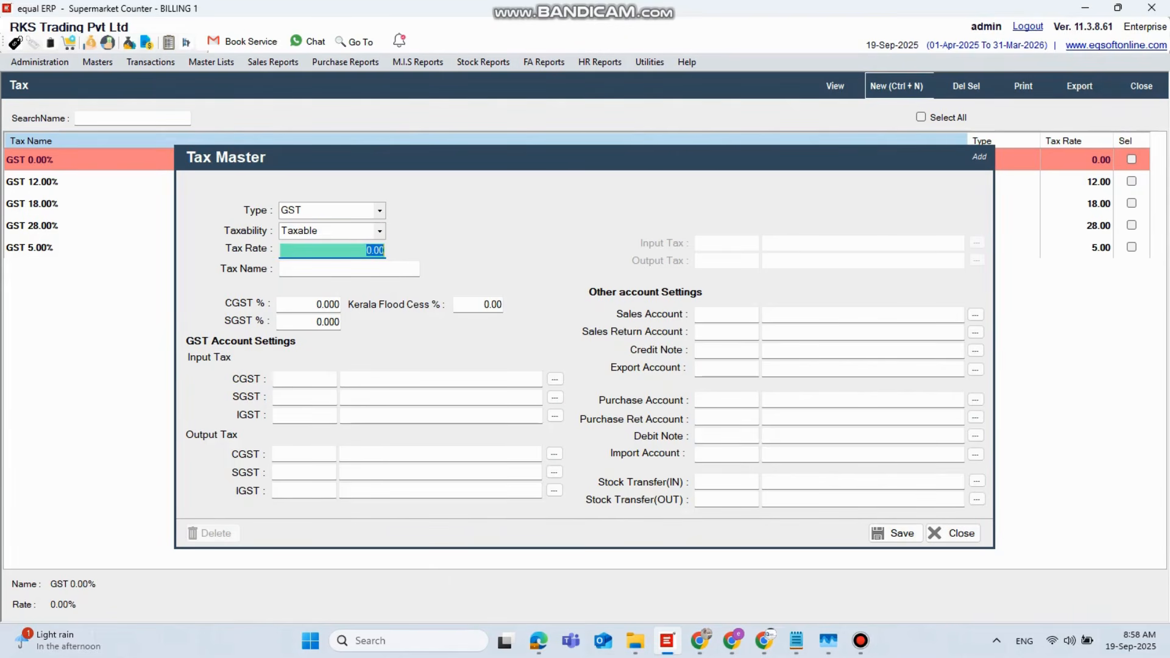
Step: Set the tax rate to 40 and accept the tax name GST 40.00% with the filled-in CGST, SGST and flood cess percentages
text(40)
key(Return)
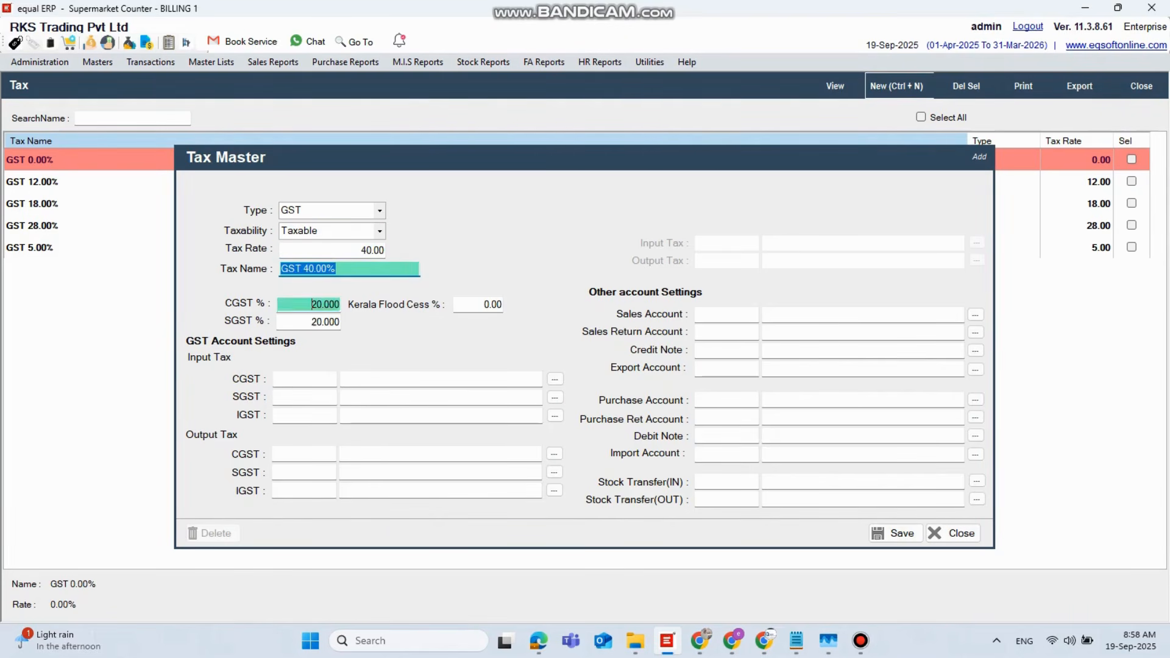
key(Return)
key(Return)
key(Return)
key(Return)
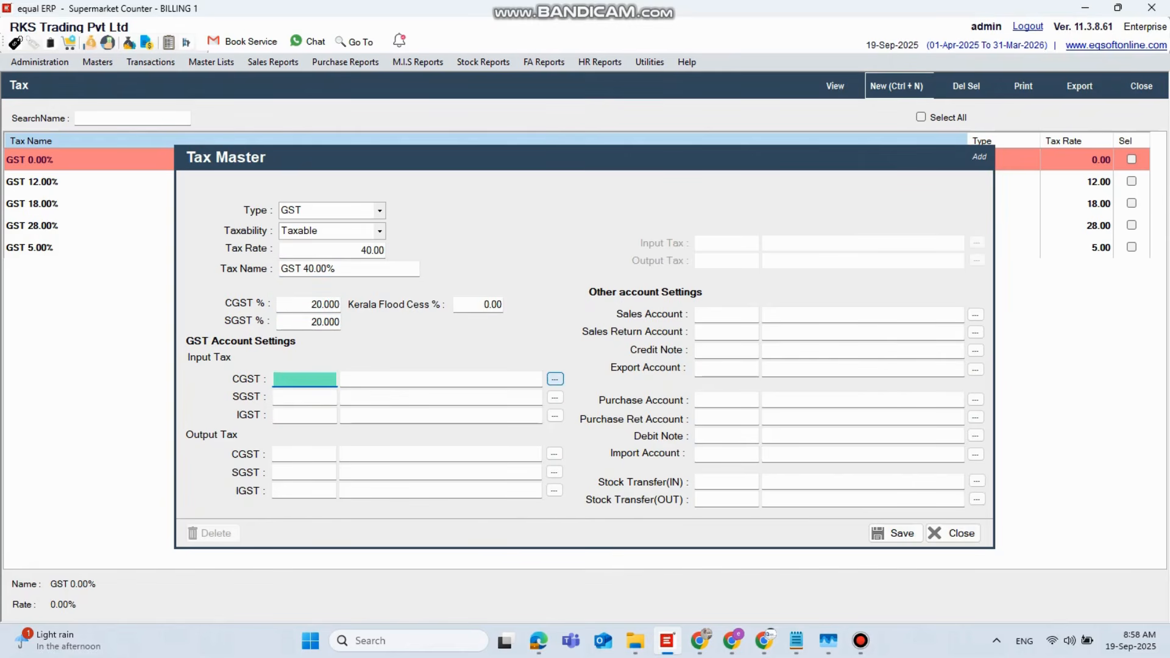
Step: Assign CGST INPUT 40% and SGST INPUT 40% as the input tax accounts for CGST and SGST
click(554, 379)
text(CGST)
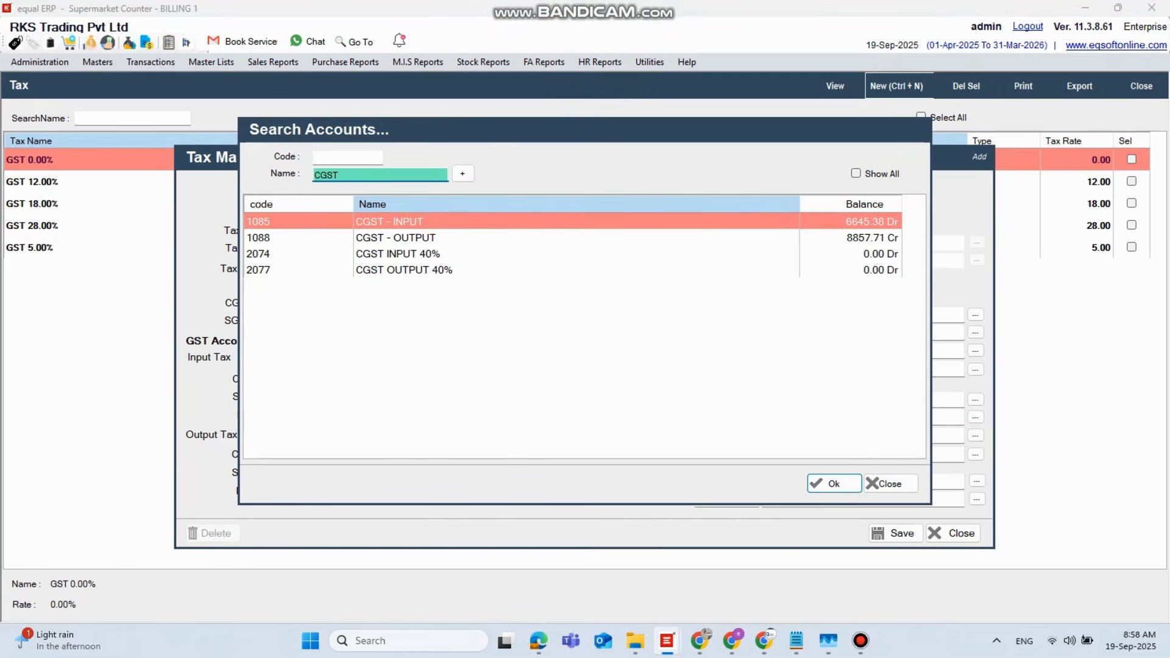
click(397, 254)
key(Return)
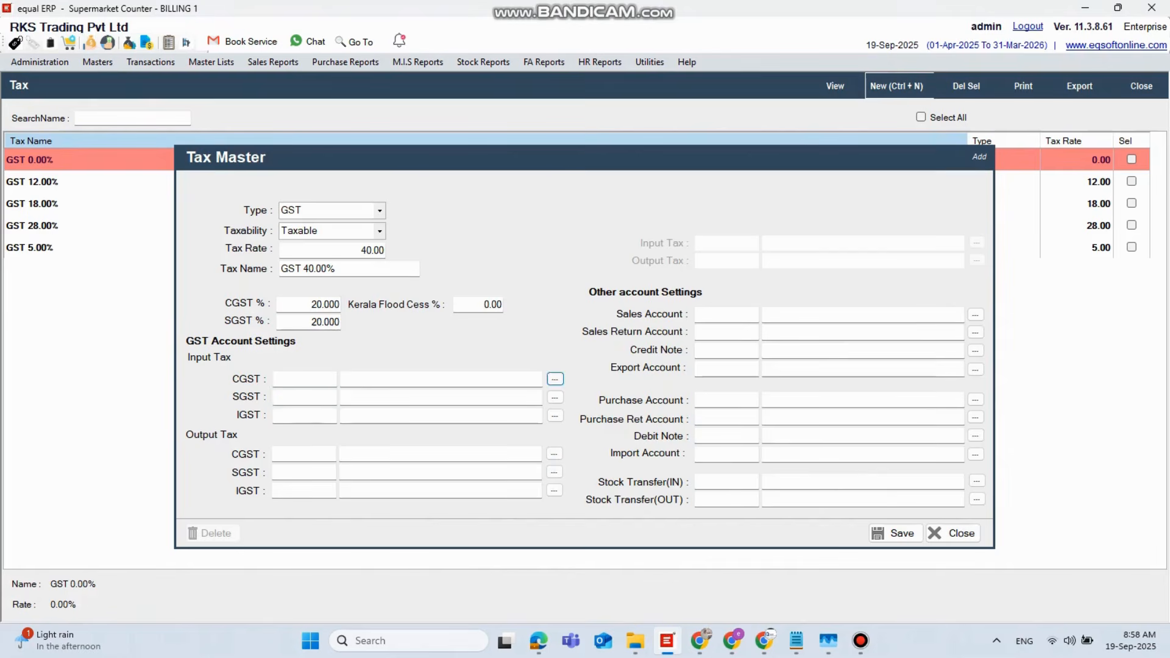
click(555, 397)
text(SGST)
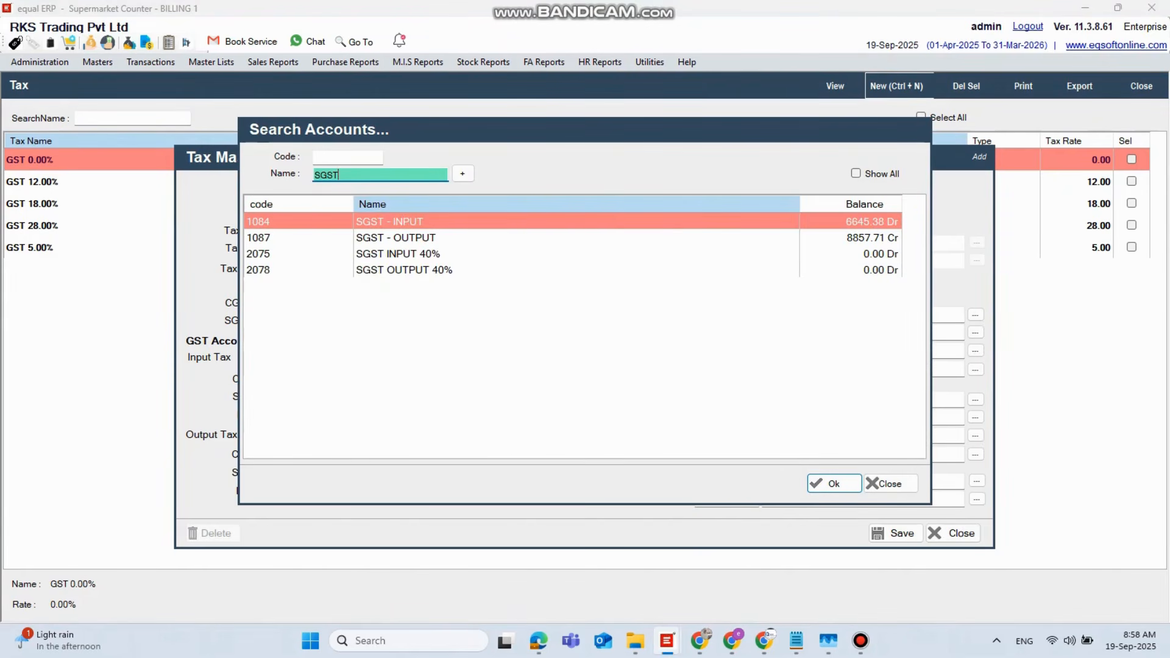
click(397, 254)
key(Return)
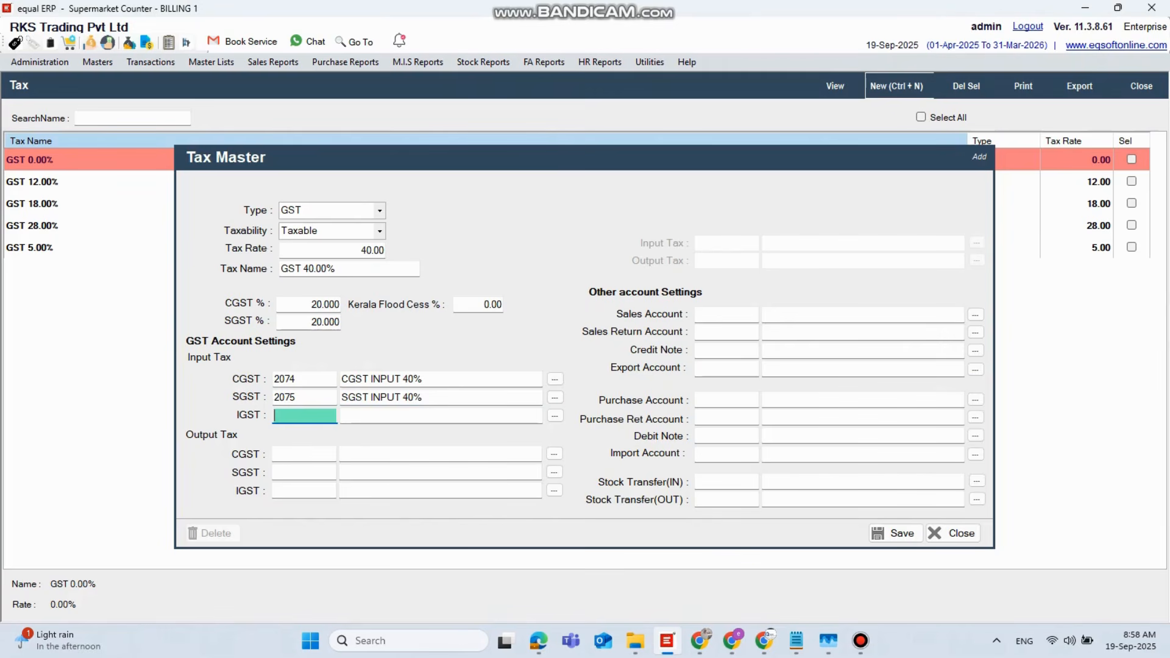
Step: Assign the account IGST INPUT 40% as the input tax account for IGST
click(554, 416)
text(IGST)
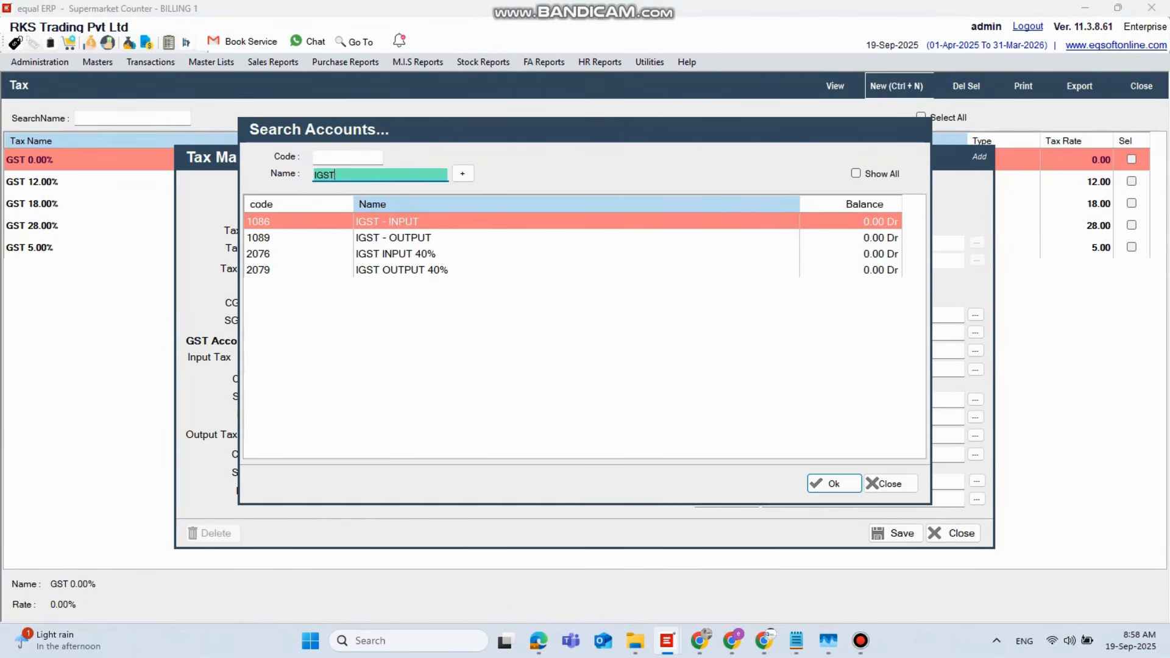
click(396, 254)
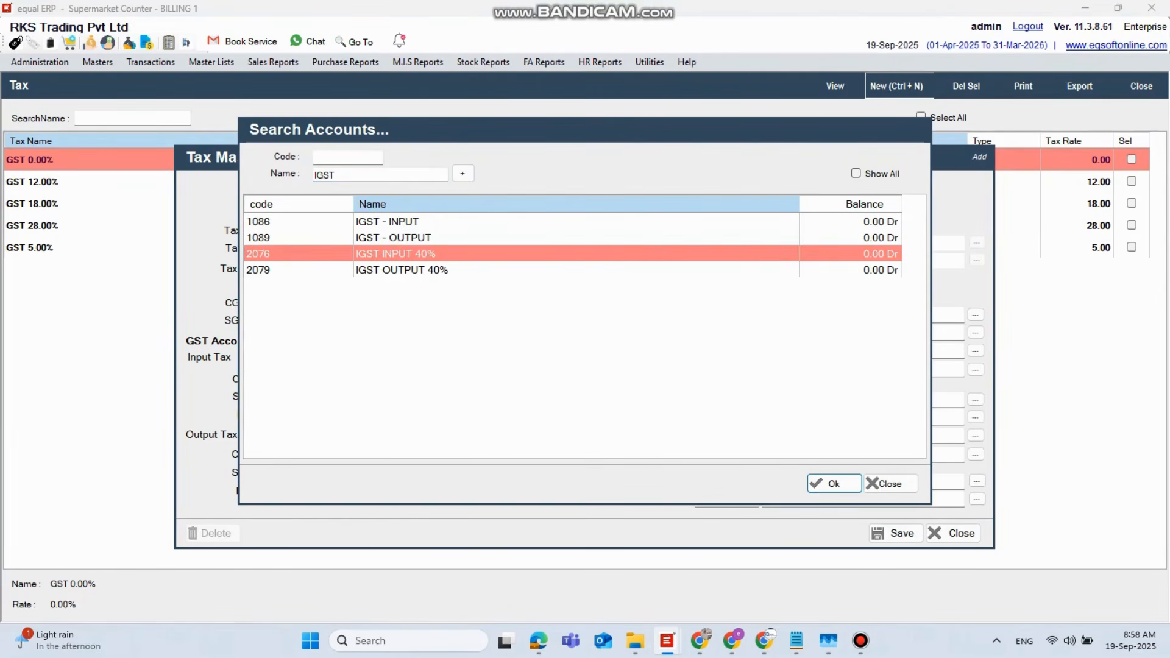
key(Return)
Step: Assign the account CGST OUTPUT 40% as the output tax account for CGST
key(Return)
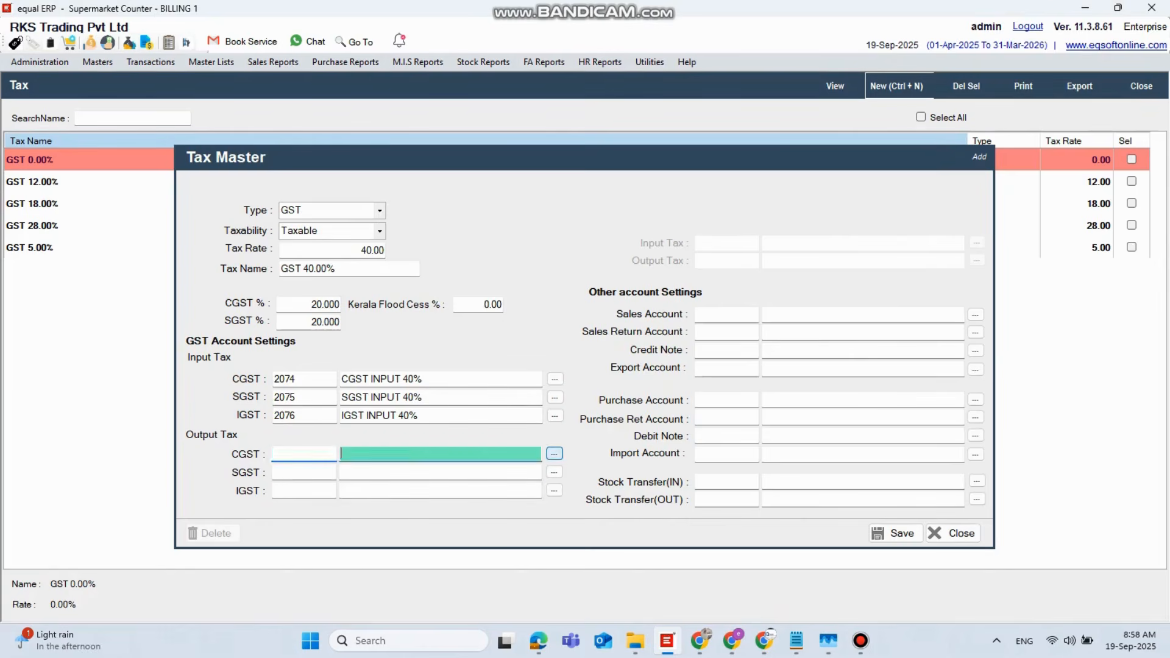
key(Return)
text(CGST)
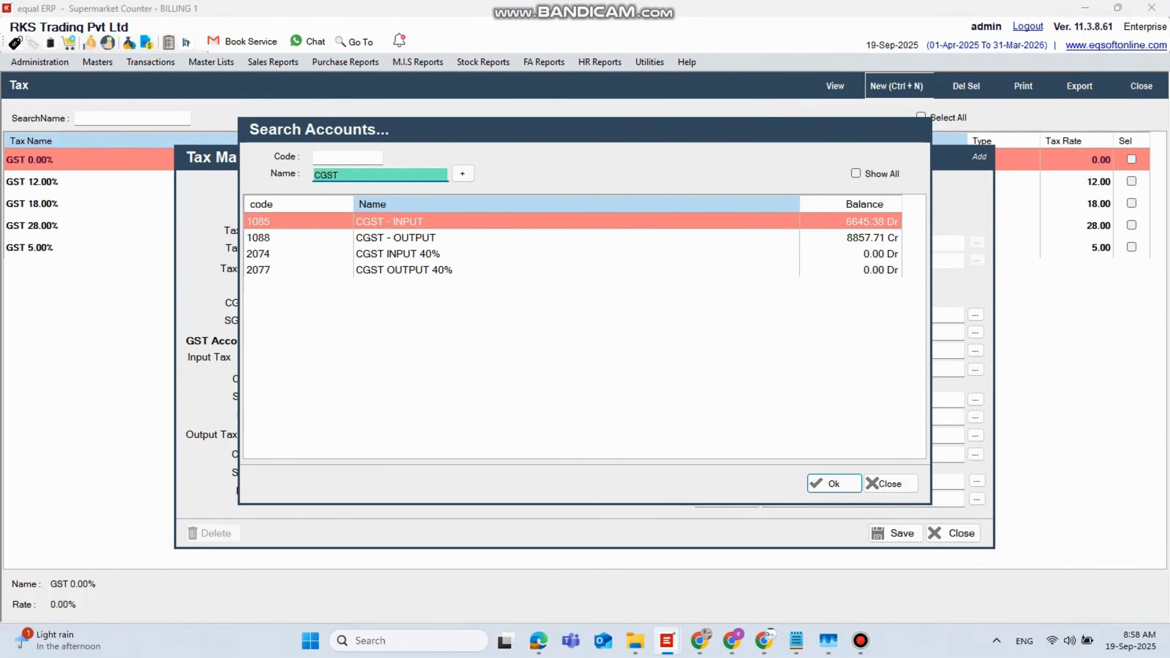
key(Down)
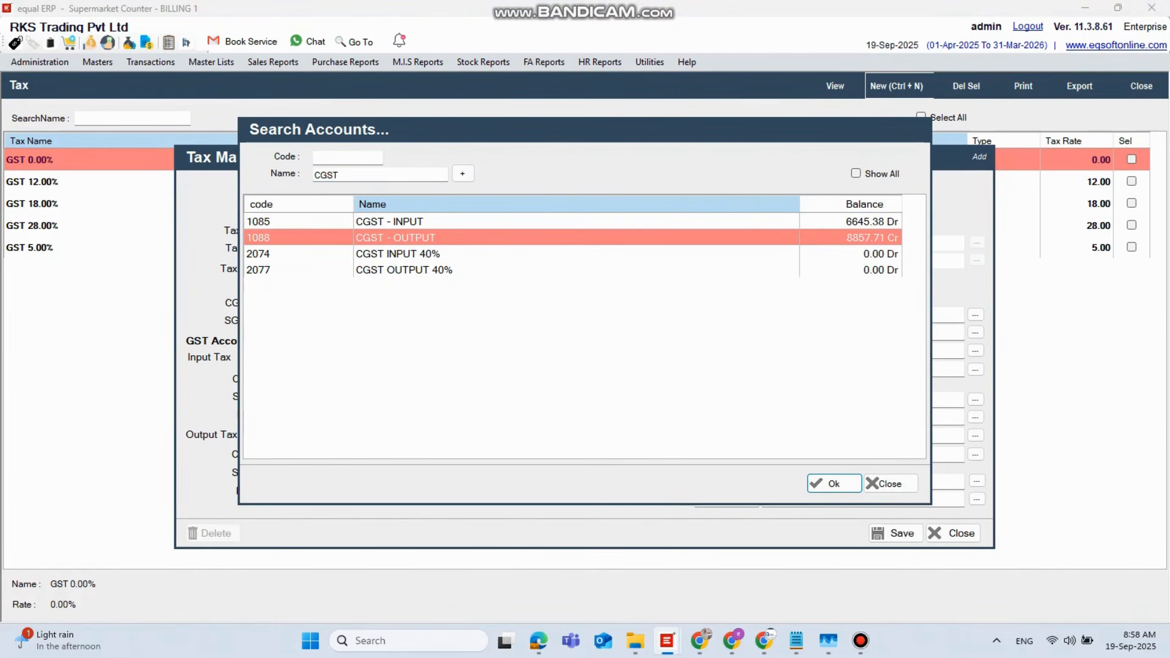
key(Down)
key(Down)
key(Return)
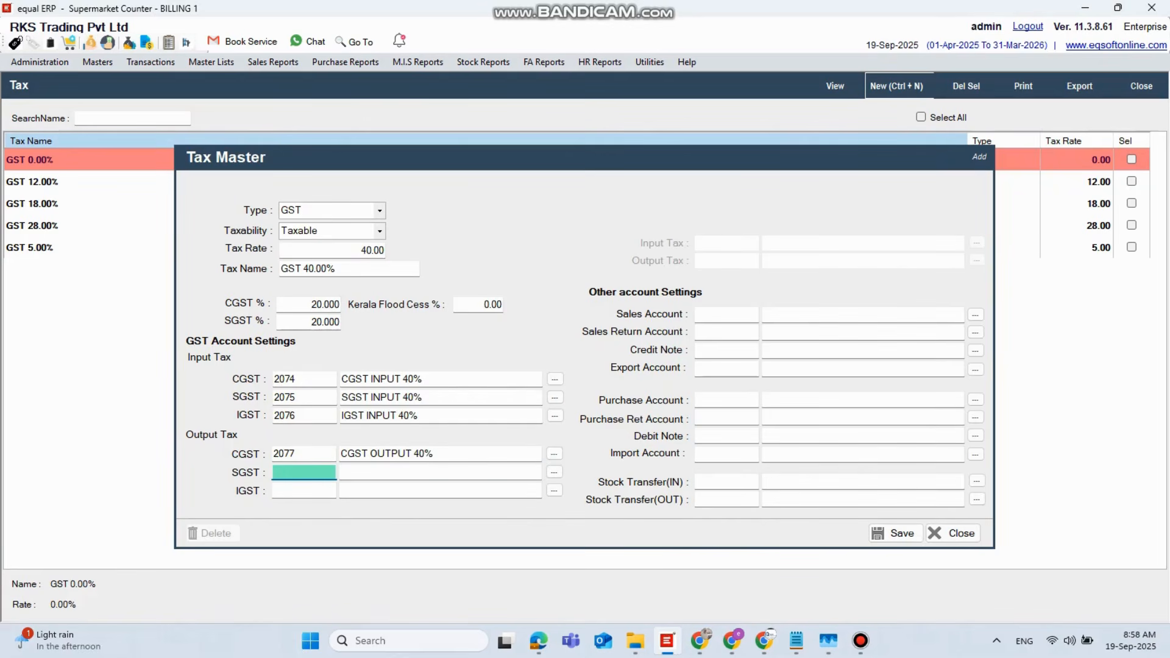
Step: Assign the account SGST OUTPUT 40% as the output tax account for SGST
click(554, 473)
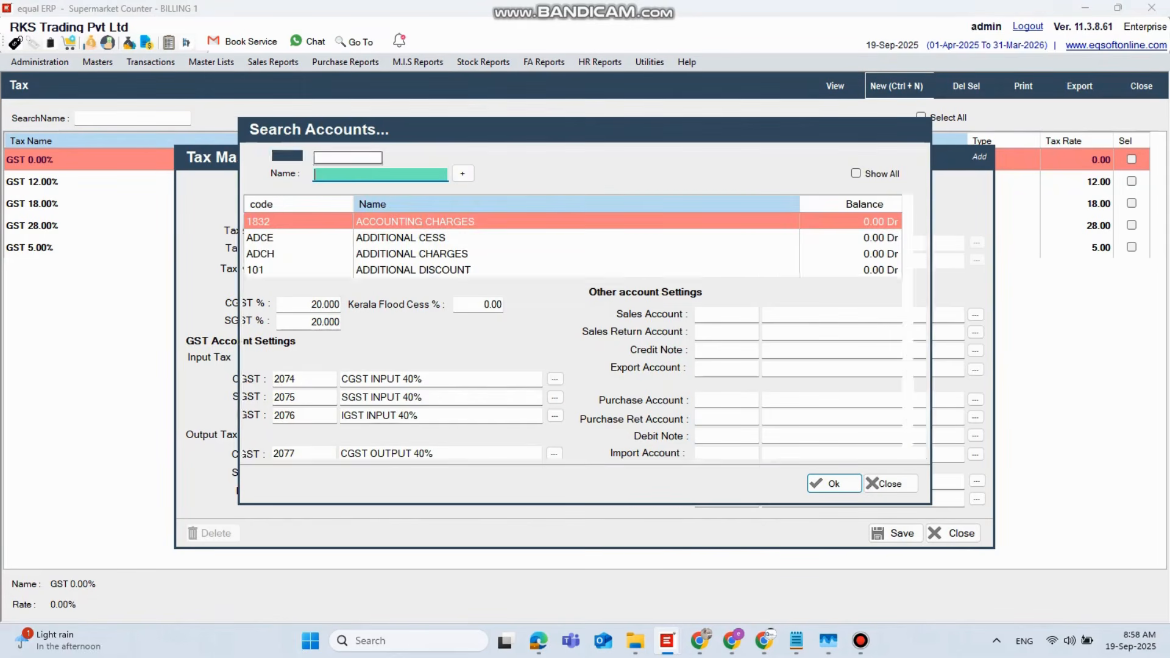
text(SGST)
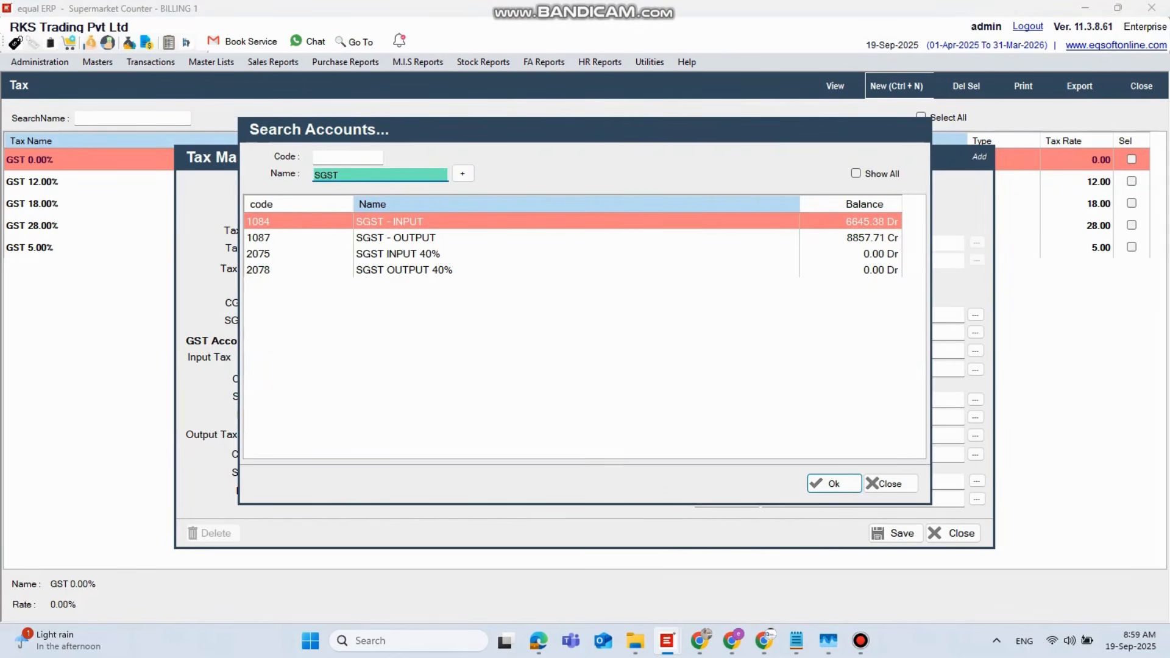
key(Down)
key(Down)
key(Down)
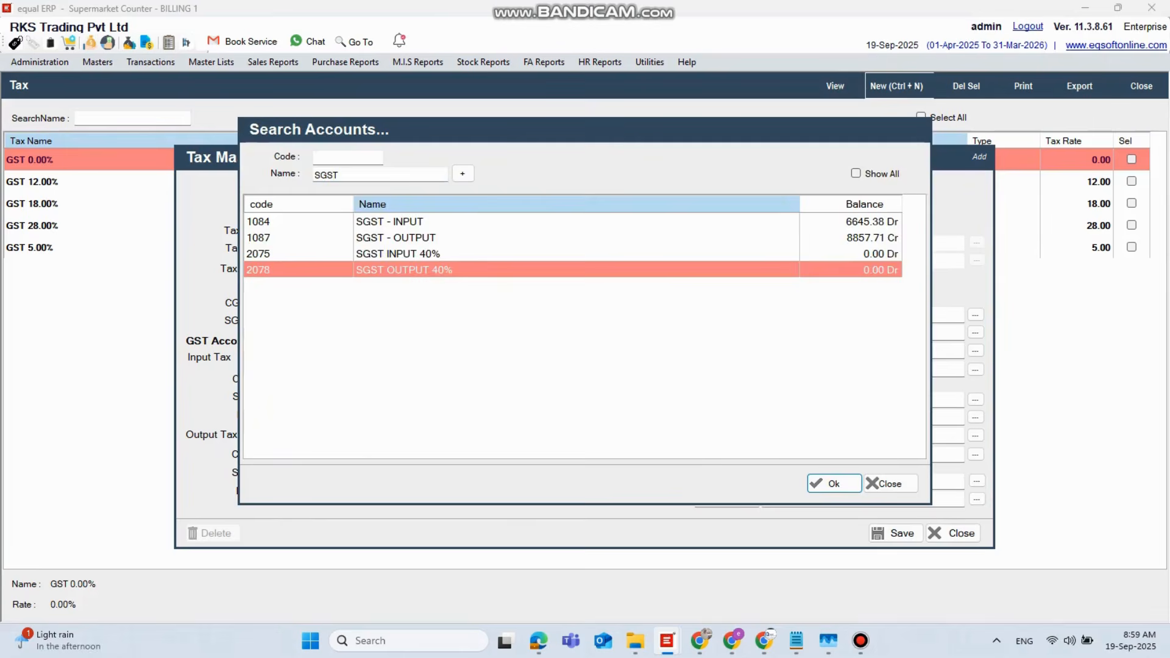
key(Return)
Step: Assign the account IGST OUTPUT 40% as the output tax account for IGST
click(553, 491)
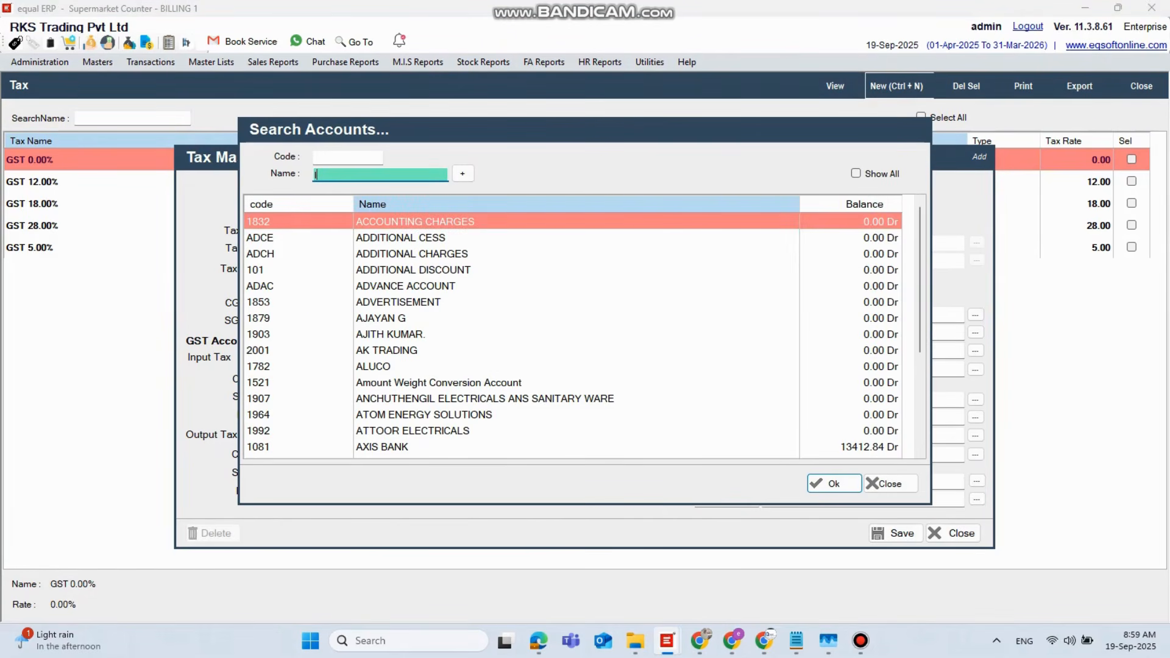
text(IGST)
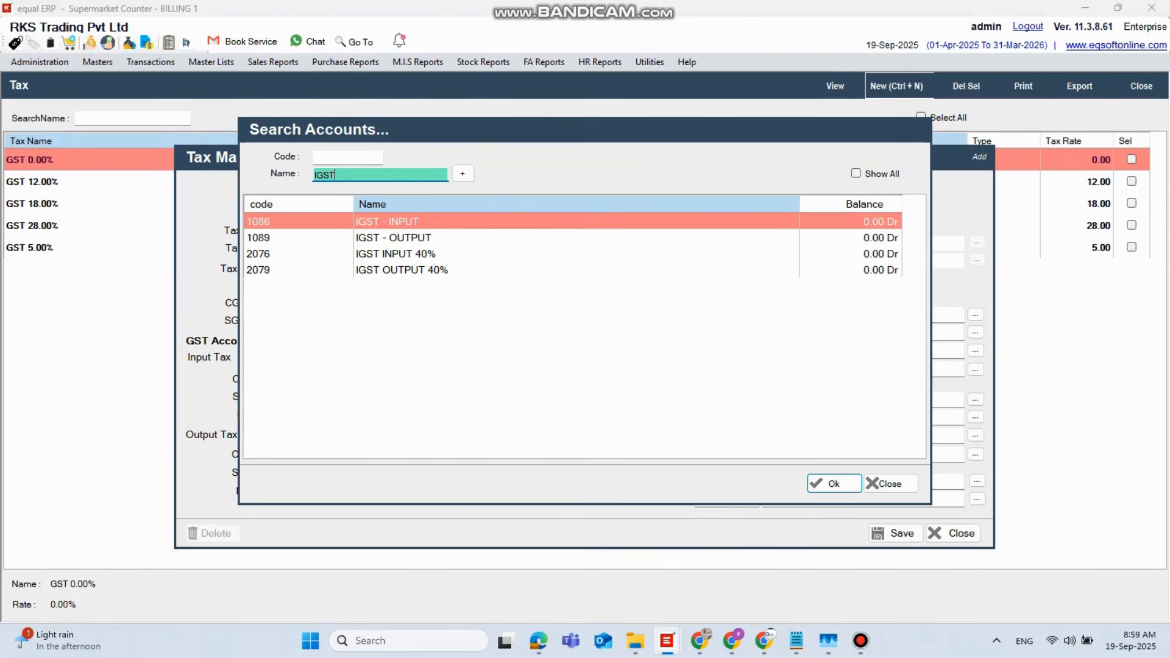
key(Down)
key(Down)
key(Down)
key(Return)
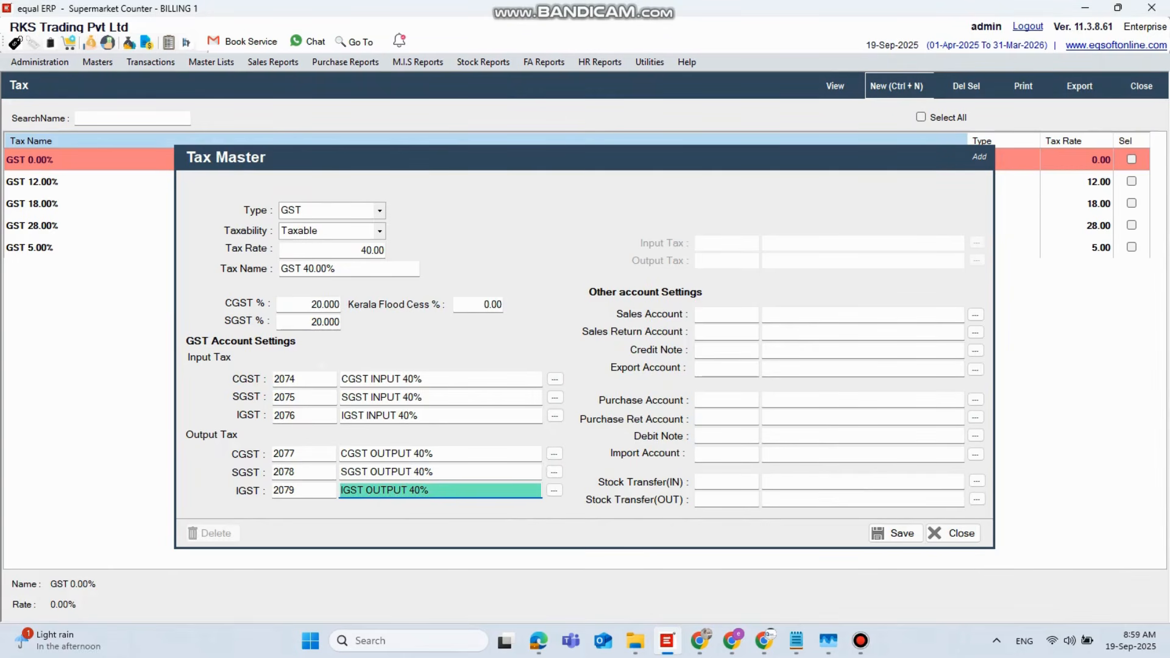
Step: Choose SALES GST 40% as the sales account in the other account settings
click(975, 315)
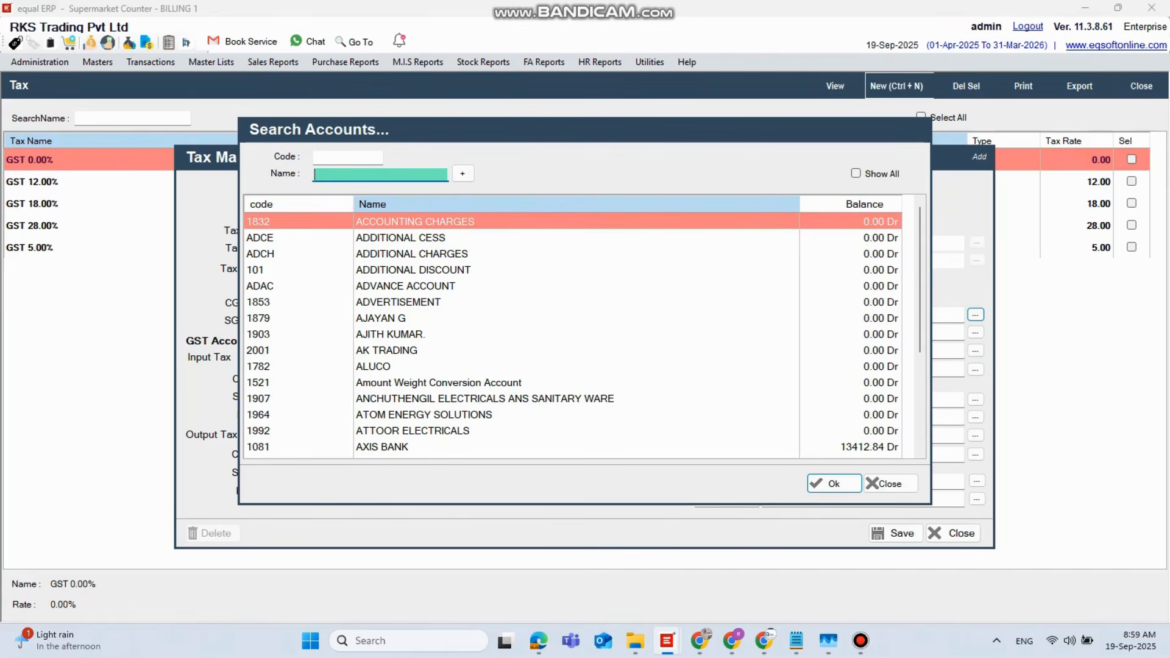
text(SALES)
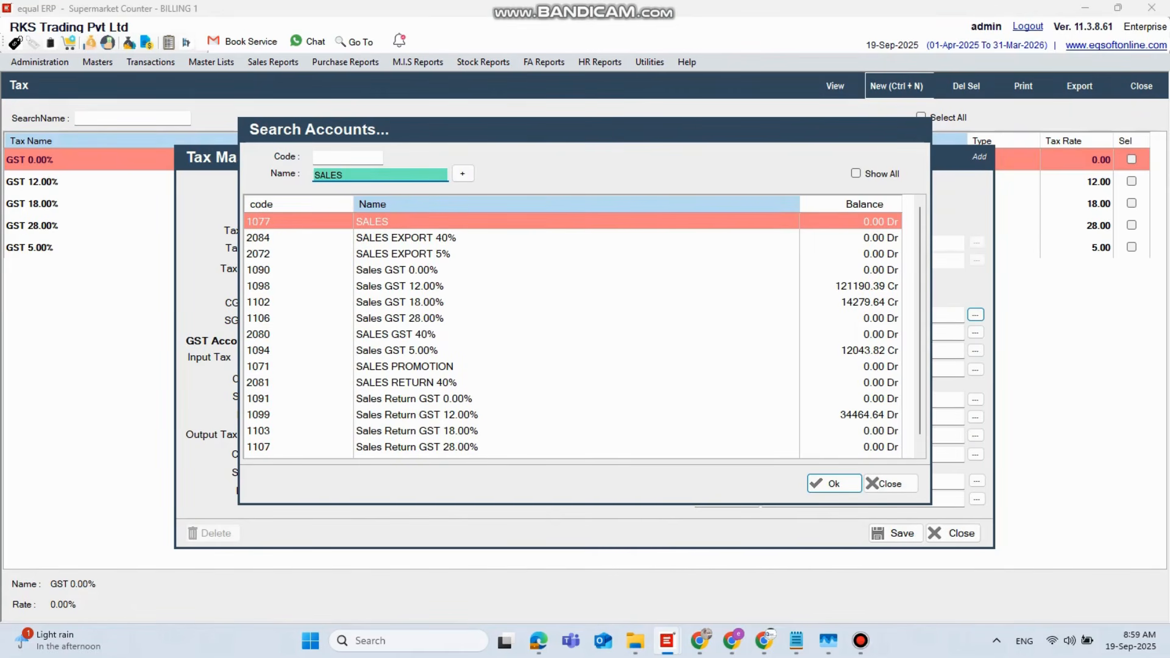
click(396, 334)
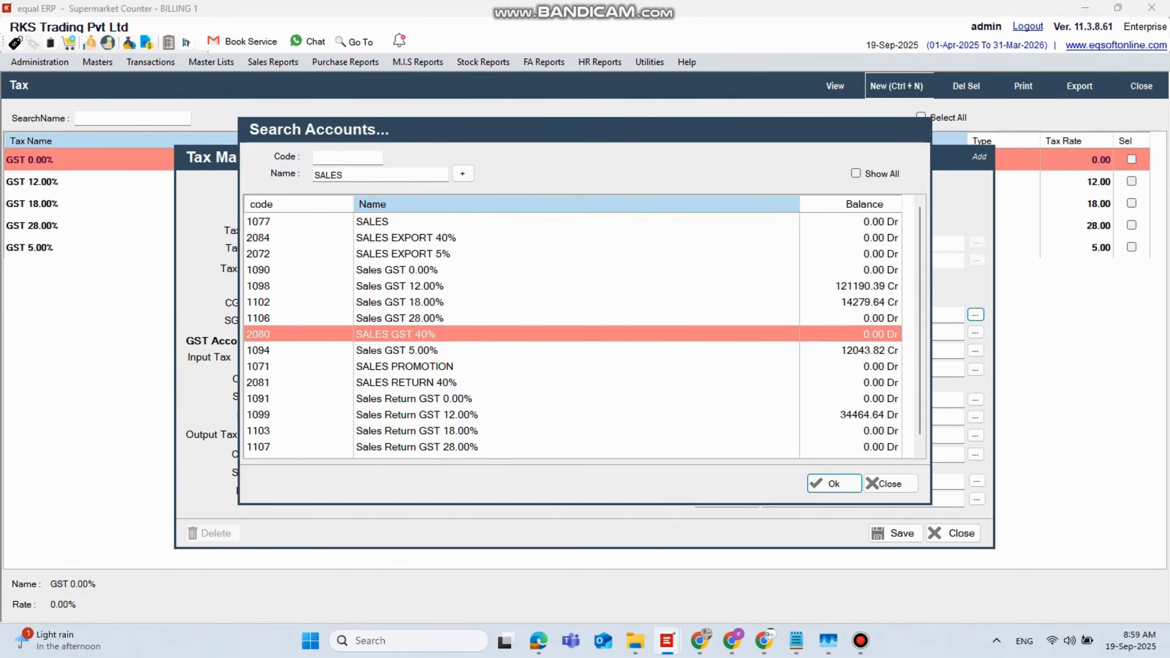
key(Return)
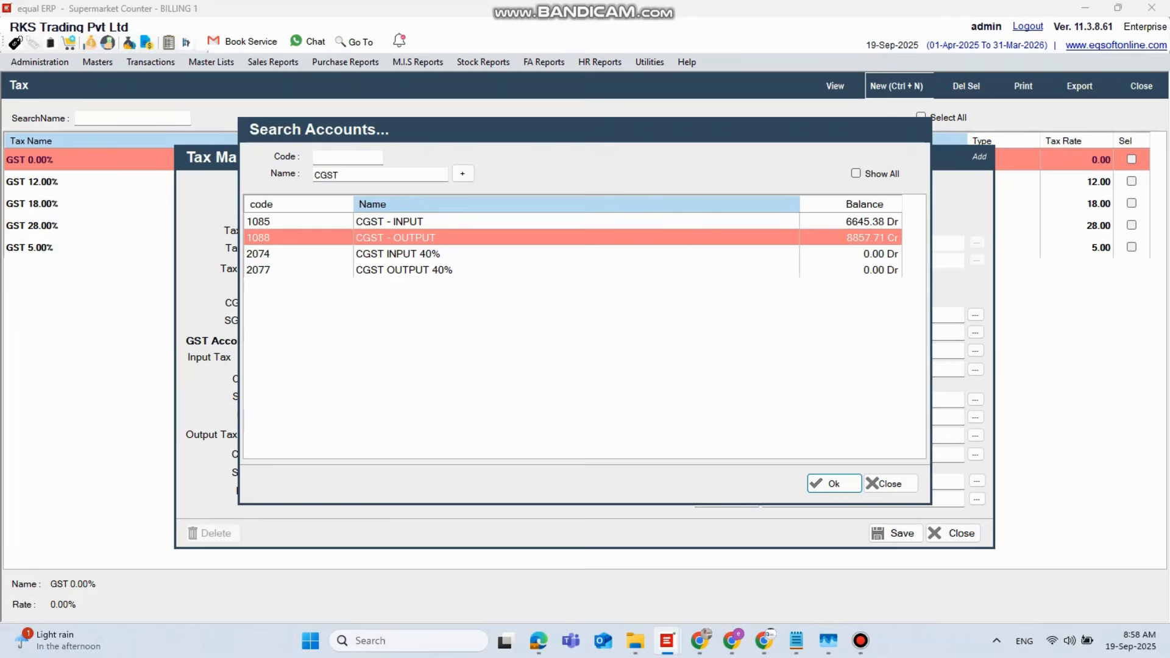
Step: Select CGST OUTPUT 40% and SGST OUTPUT 40% again for the CGST and SGST output tax accounts
click(396, 254)
key(Return)
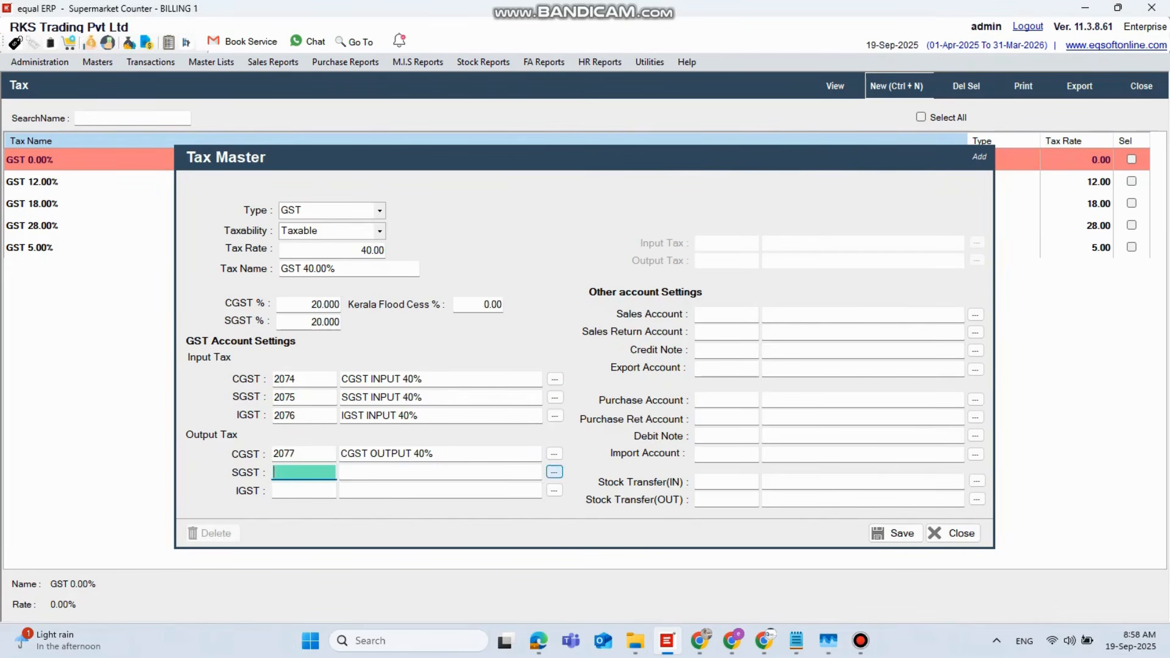
click(554, 472)
text(SGST)
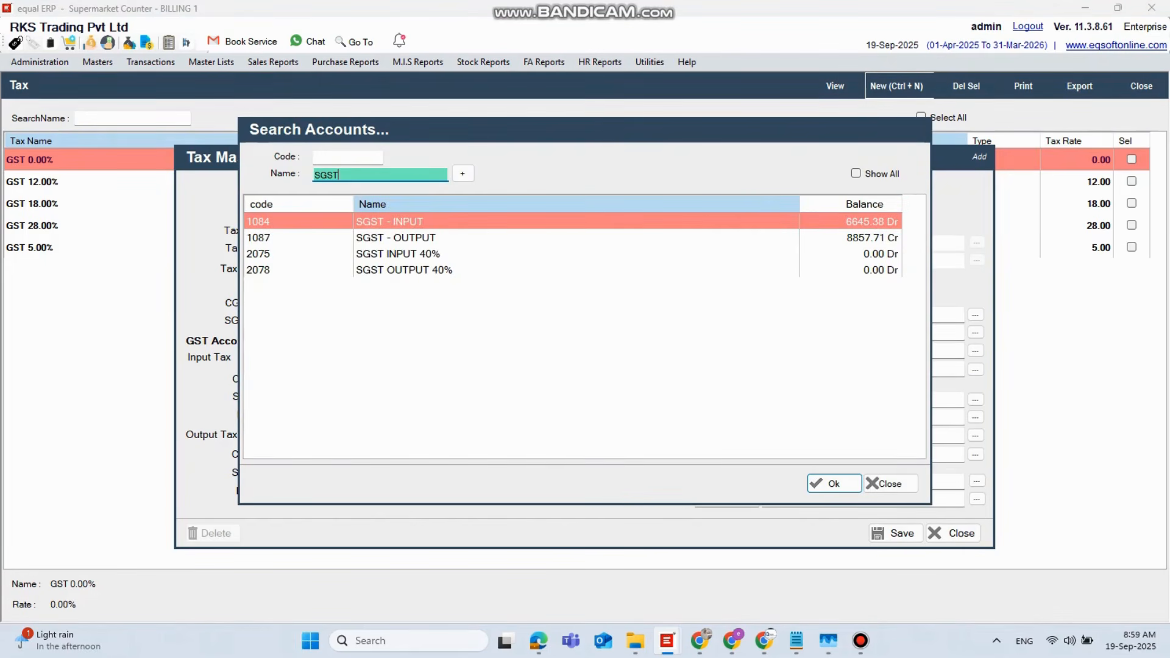
key(Down)
key(Down)
key(Down)
key(Return)
Step: Select IGST OUTPUT 40% again for the IGST output tax account
key(Return)
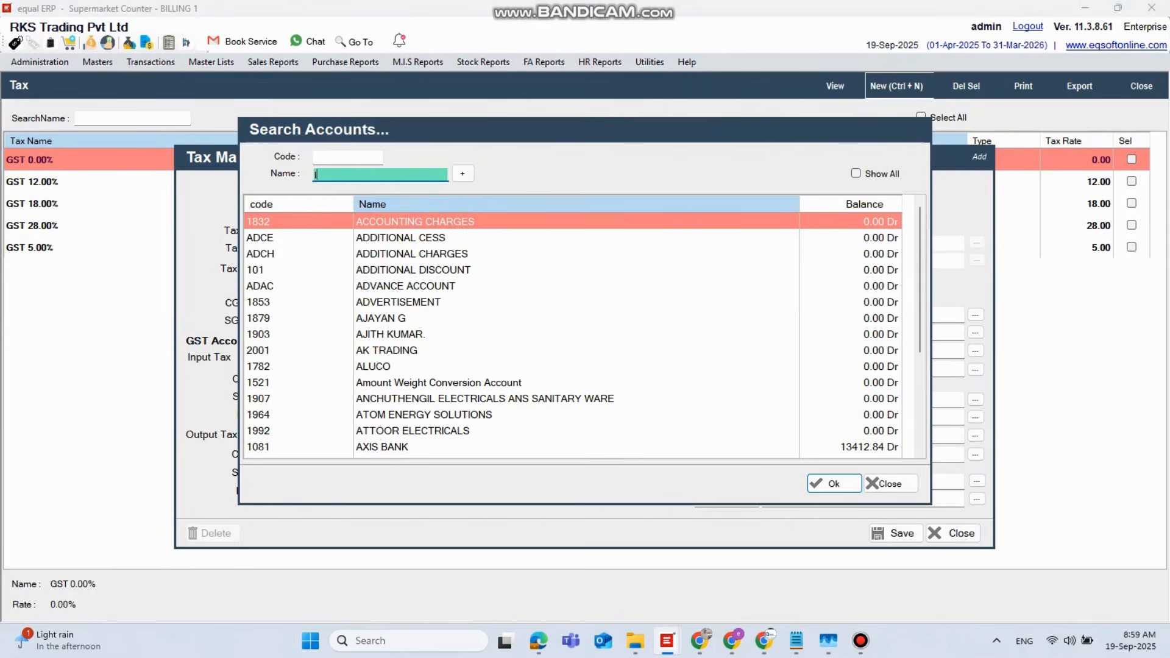
text(IGST)
key(Down)
key(Down)
key(Down)
key(Return)
Step: Select SALES GST 40% again for the sales account
key(Return)
text(SALES)
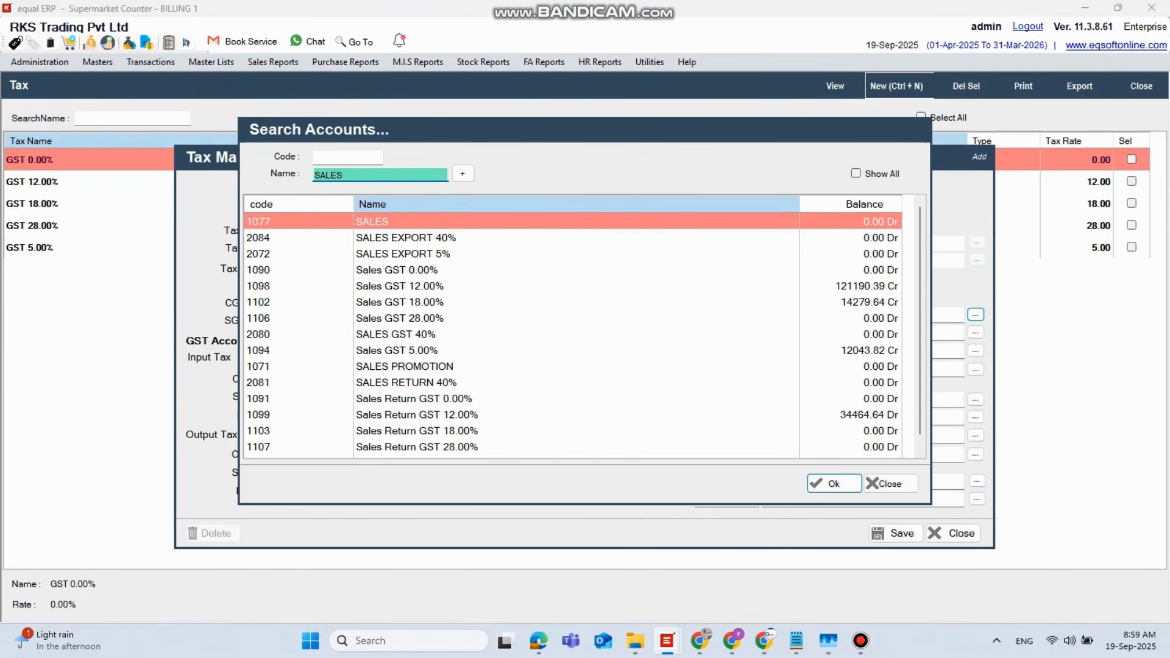
key(Down)
key(Down)
key(Down)
key(Down)
key(Down)
key(Down)
key(Down)
key(Return)
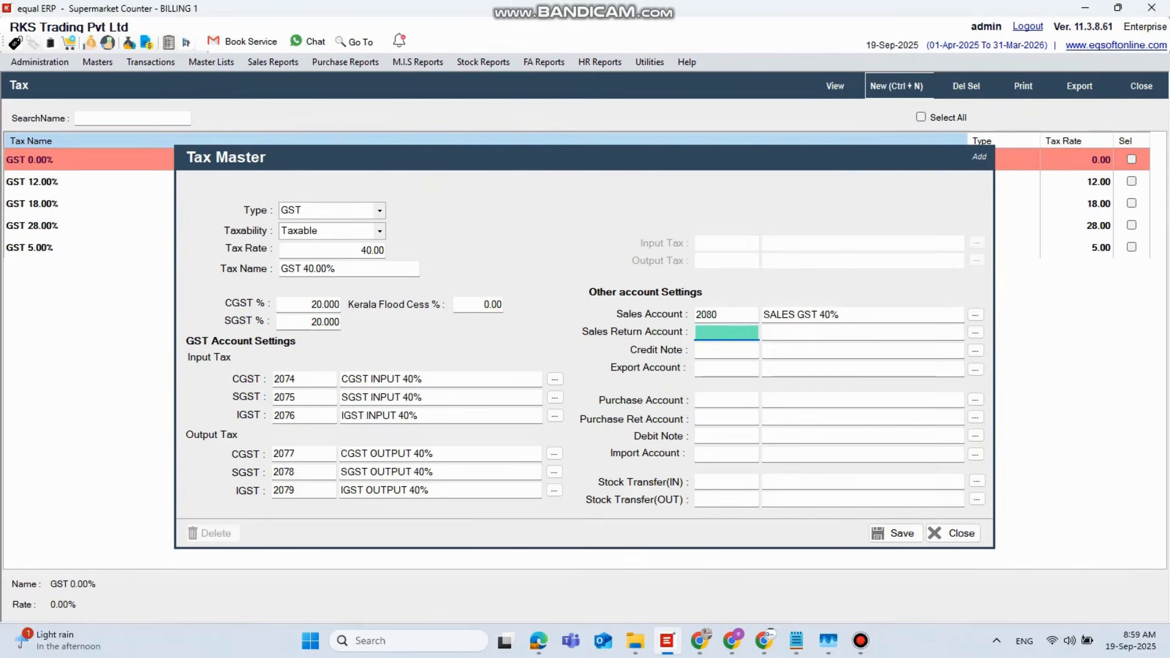
Step: Assign SALES RETURN 40% as the sales return account and use the same account, code 2081, for the credit note
key(Return)
text(SALES RETURN)
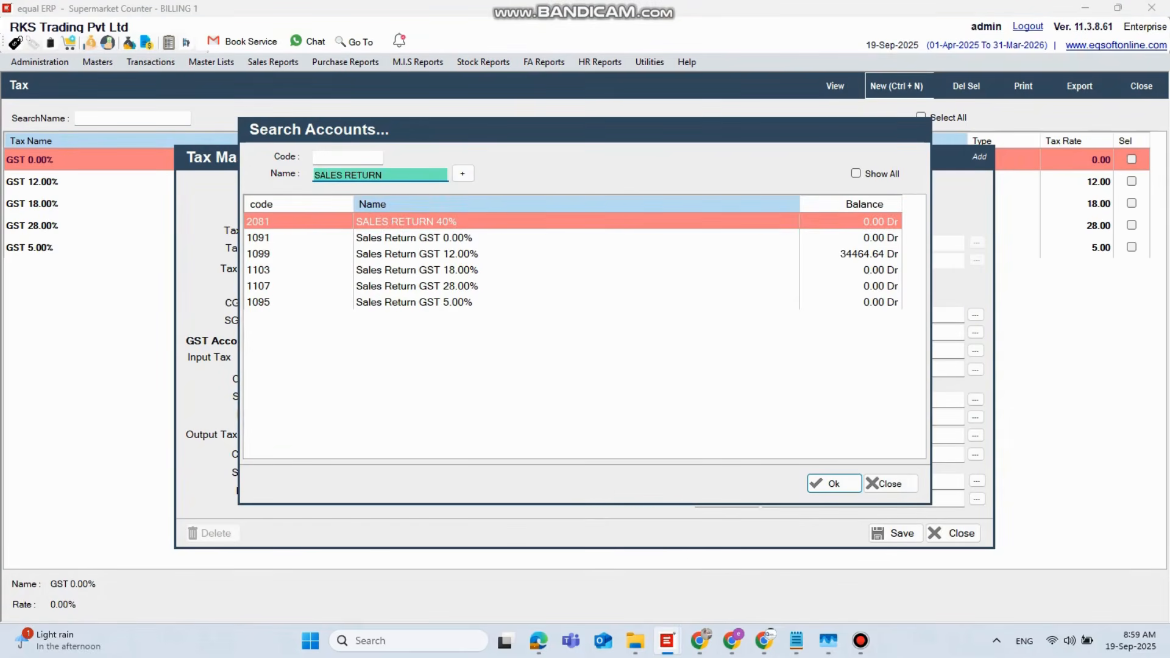
key(Return)
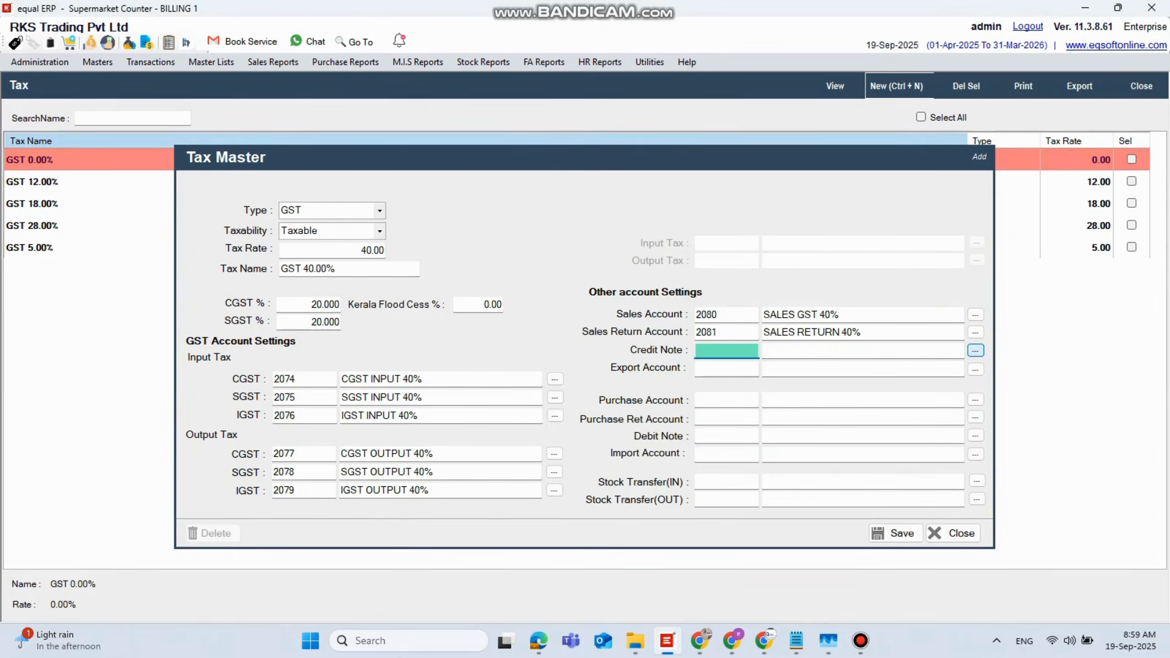
text(2081)
key(Return)
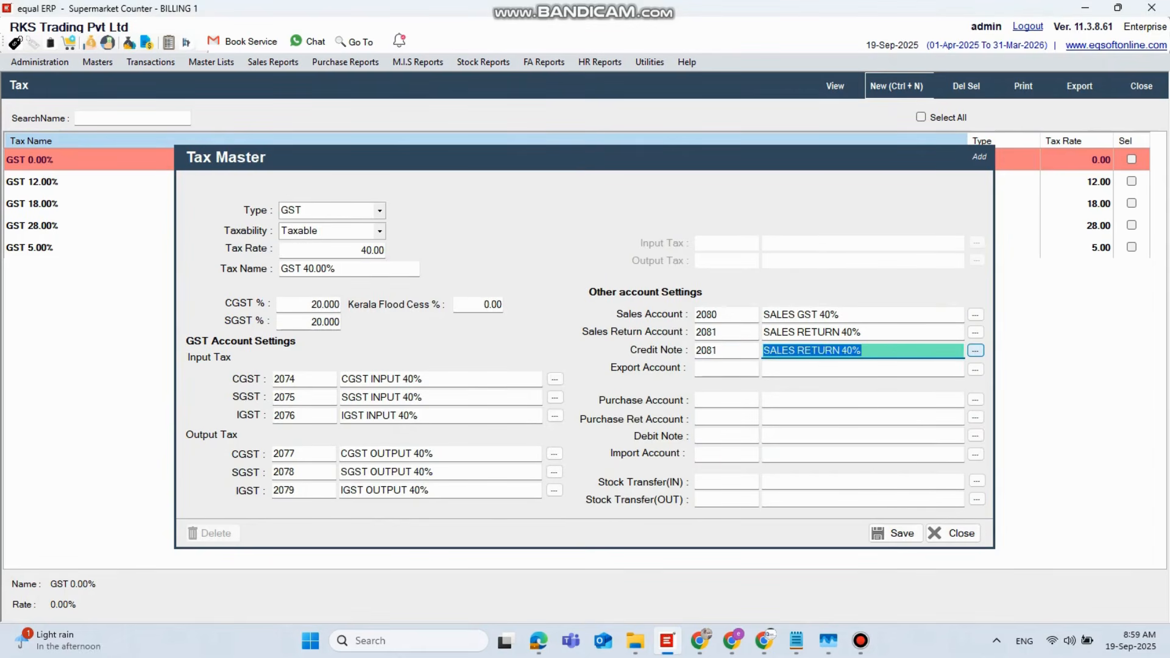
Step: Assign SALES EXPORT 40% as the export account
key(Return)
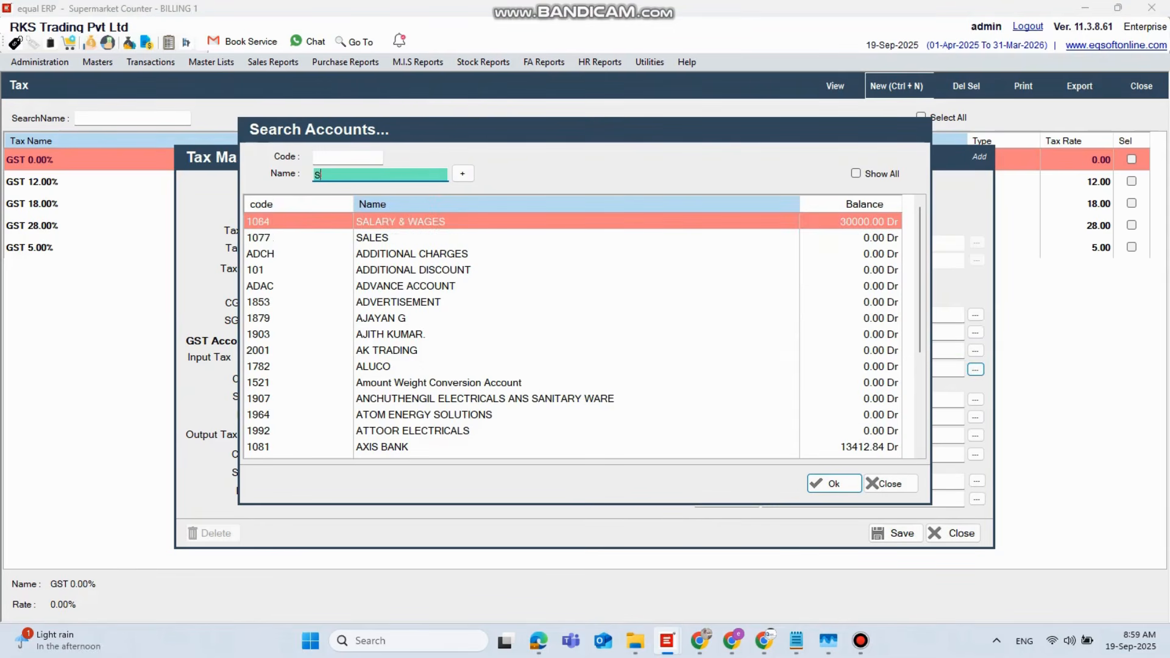
text(SALE)
key(Down)
key(Return)
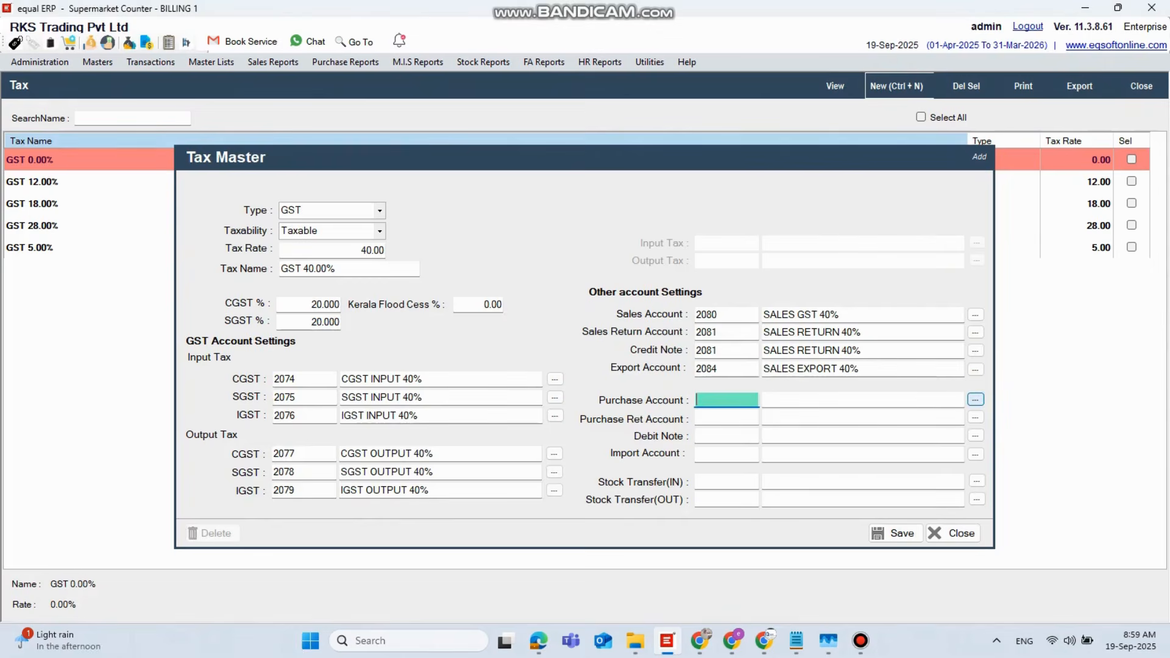
Step: Assign PURCHASE GST 40% as the purchase account
text(PURCHASE)
key(Down)
key(Down)
key(Down)
key(Down)
key(Down)
key(Down)
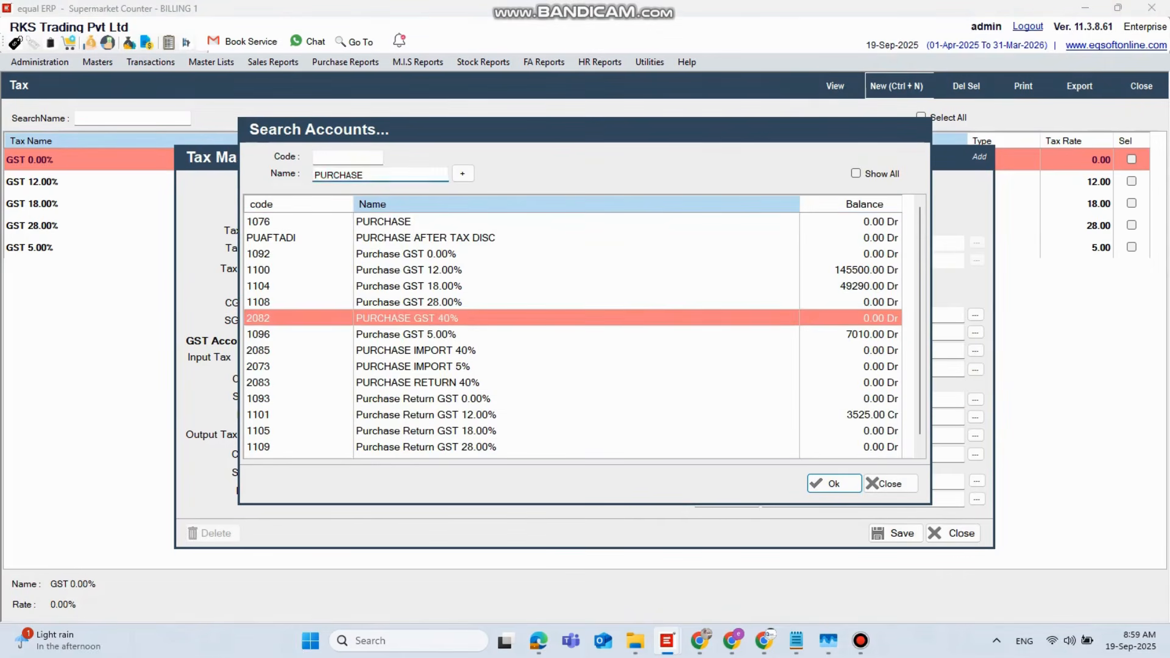
key(Return)
Step: Assign PURCHASE RETURN 40% as the purchase return account and use the same account, code 2083, for the debit note
text(PURCHASE RE)
key(Return)
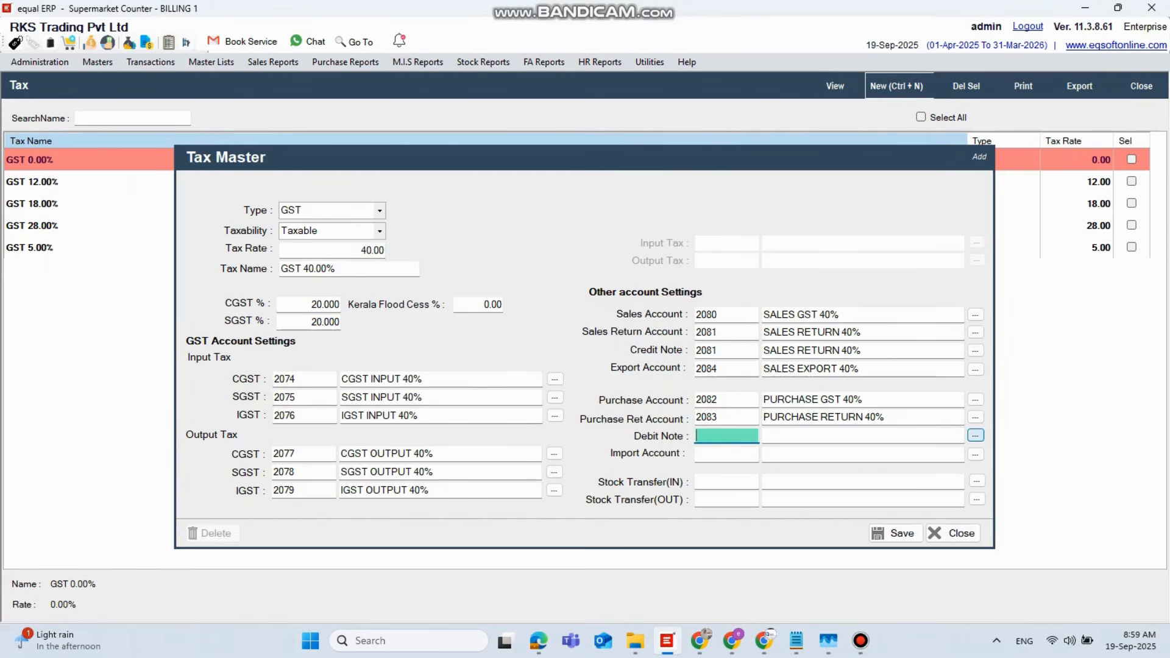
text(2083)
key(Return)
key(Return)
Step: Assign PURCHASE IMPORT 40% as the import account
click(975, 453)
text(PURCH)
key(Down)
key(Down)
key(Down)
key(Down)
key(Down)
key(Down)
key(Down)
key(Down)
key(Return)
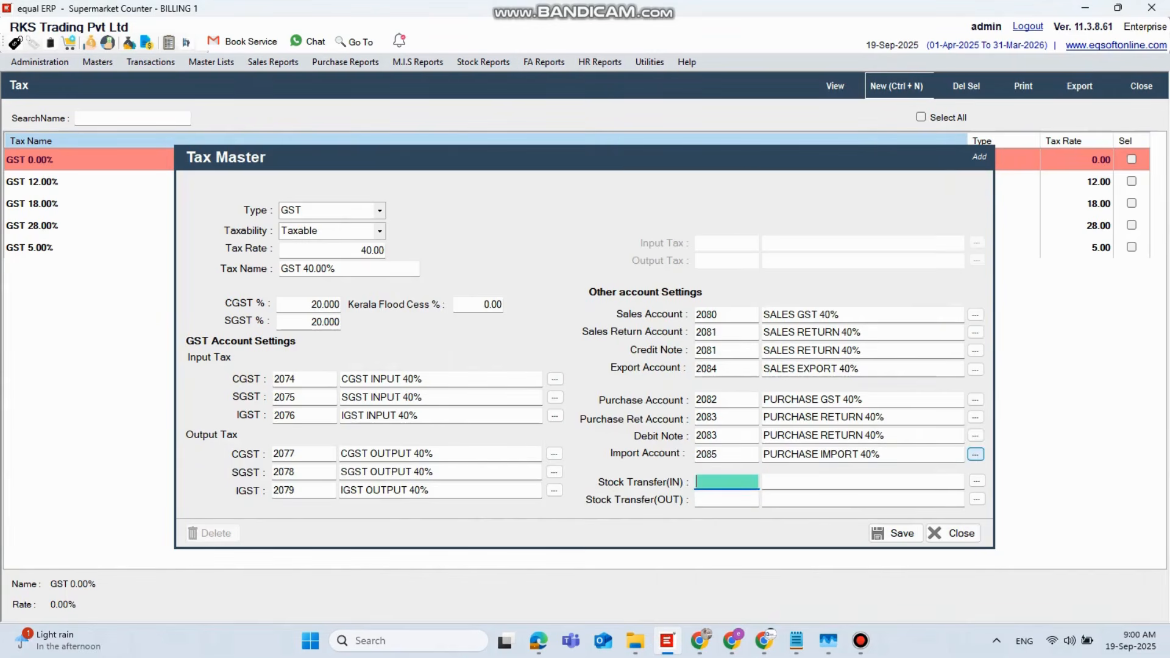
Step: Assign the STOCK TRANSFER account, code 1131, to both incoming and outgoing stock transfers
click(977, 480)
text(STOCK)
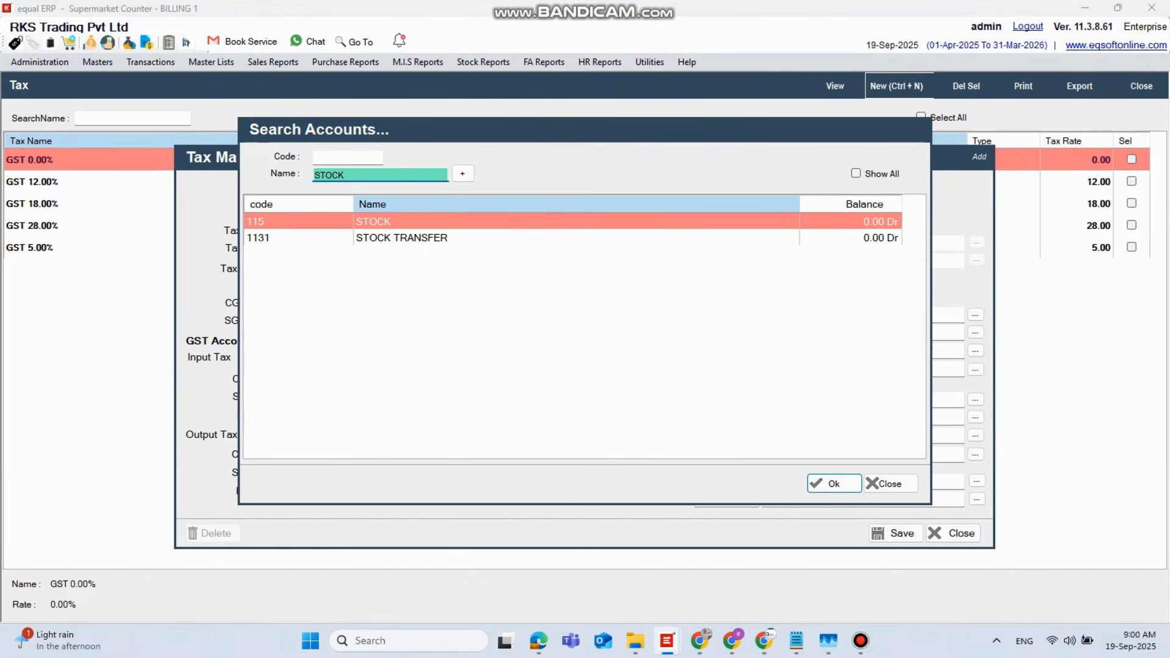
key(Return)
text(1131)
key(Return)
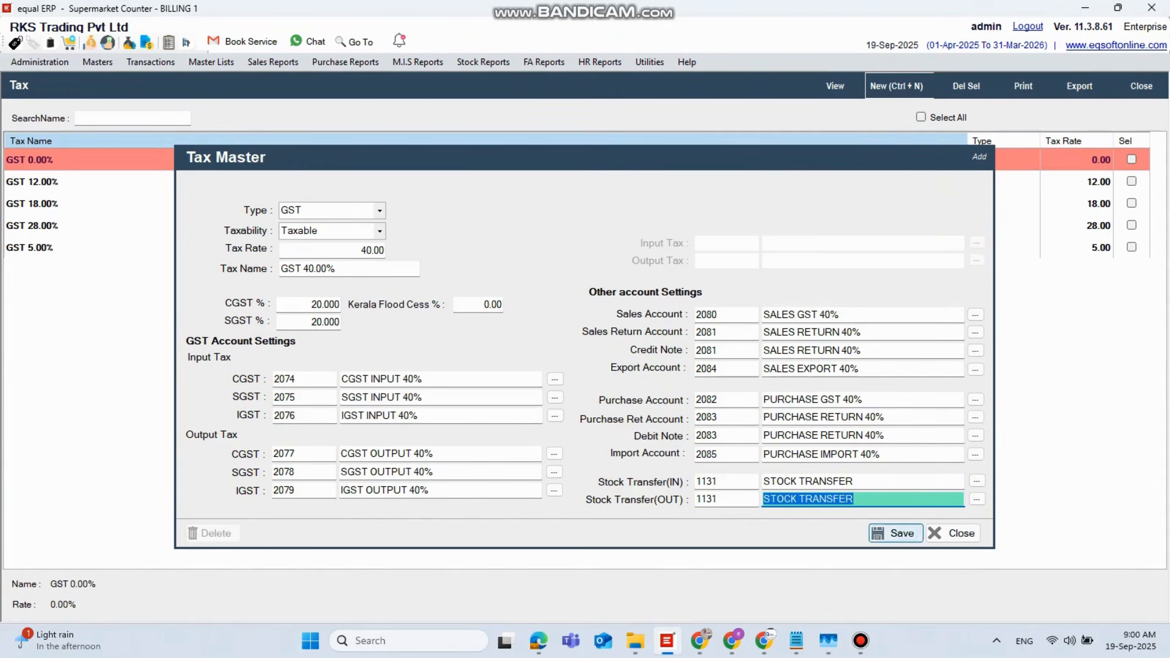
Step: Save the GST 40.00% tax record and close the tax master and tax list
click(896, 534)
key(Escape)
key(Escape)
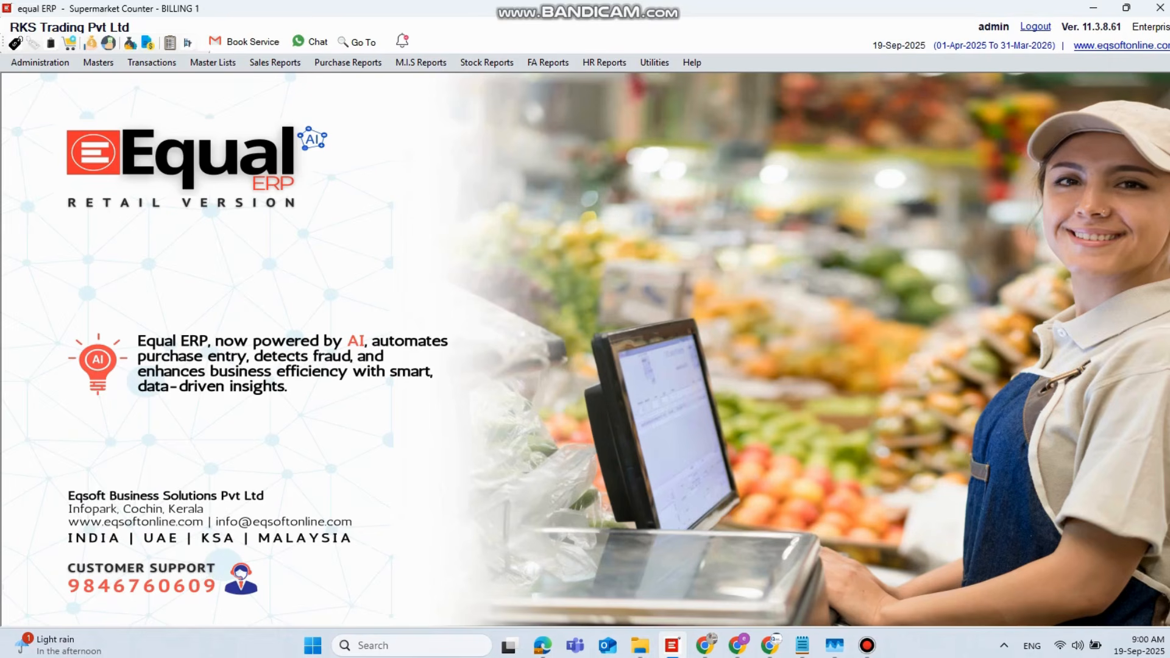
Step: Open the Product Bulk Update utility for products
click(98, 62)
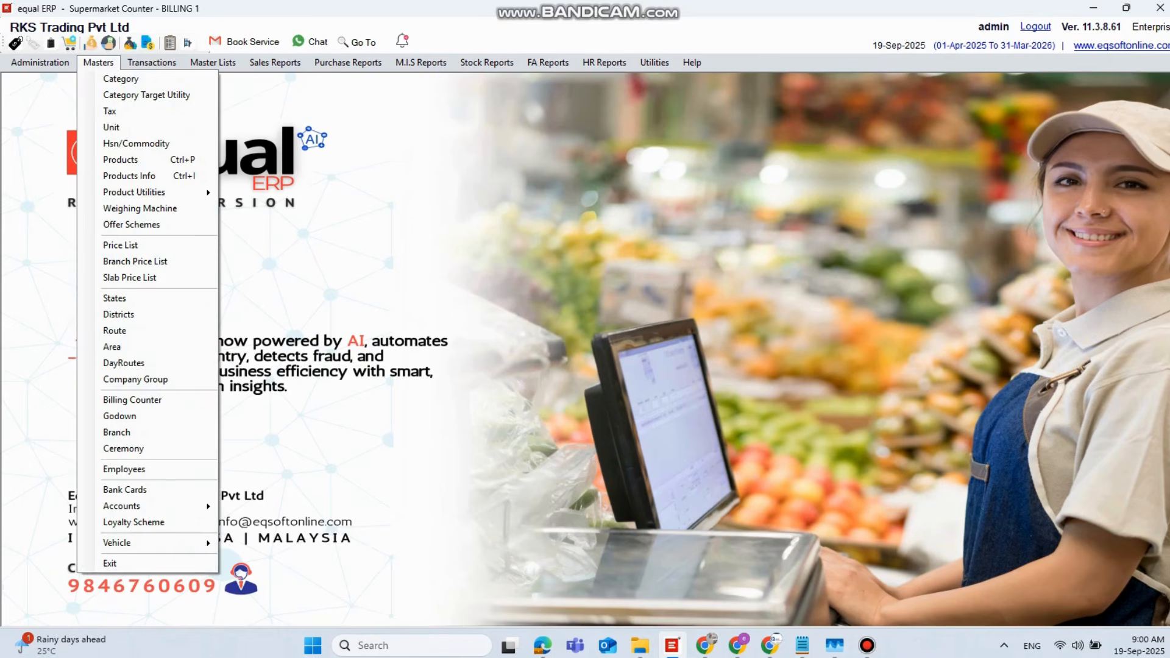
key(Down)
key(Down)
key(Down)
key(Down)
key(Down)
key(Down)
key(Down)
key(Down)
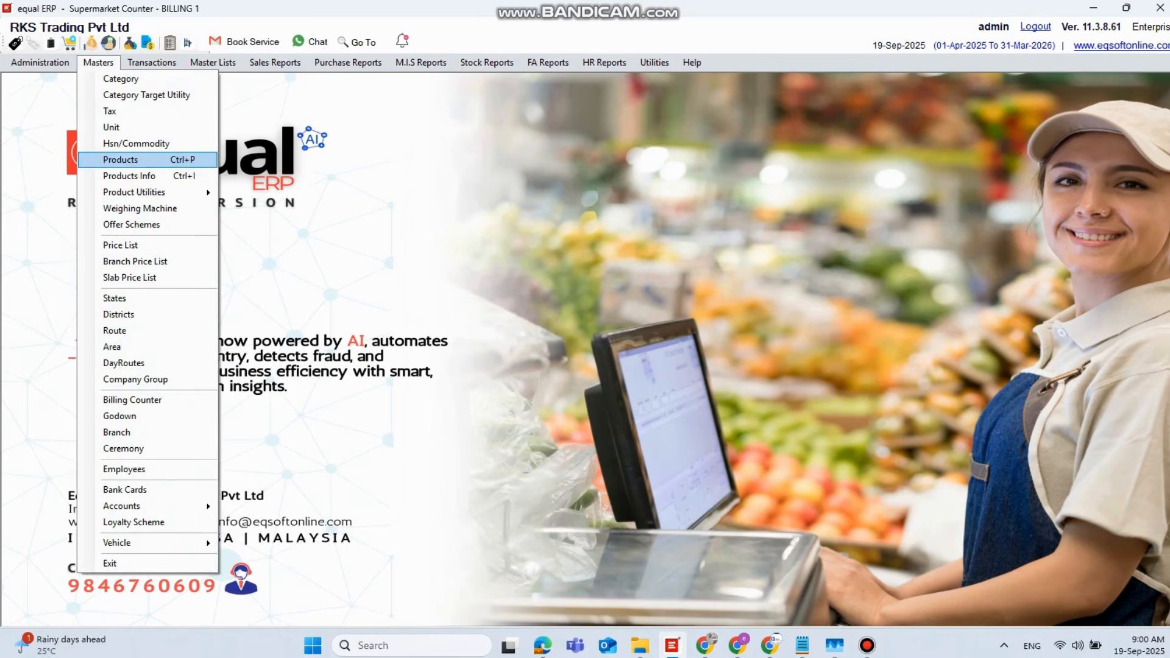
key(Down)
key(Down)
key(Down)
key(Up)
key(Up)
mouse_move(134, 193)
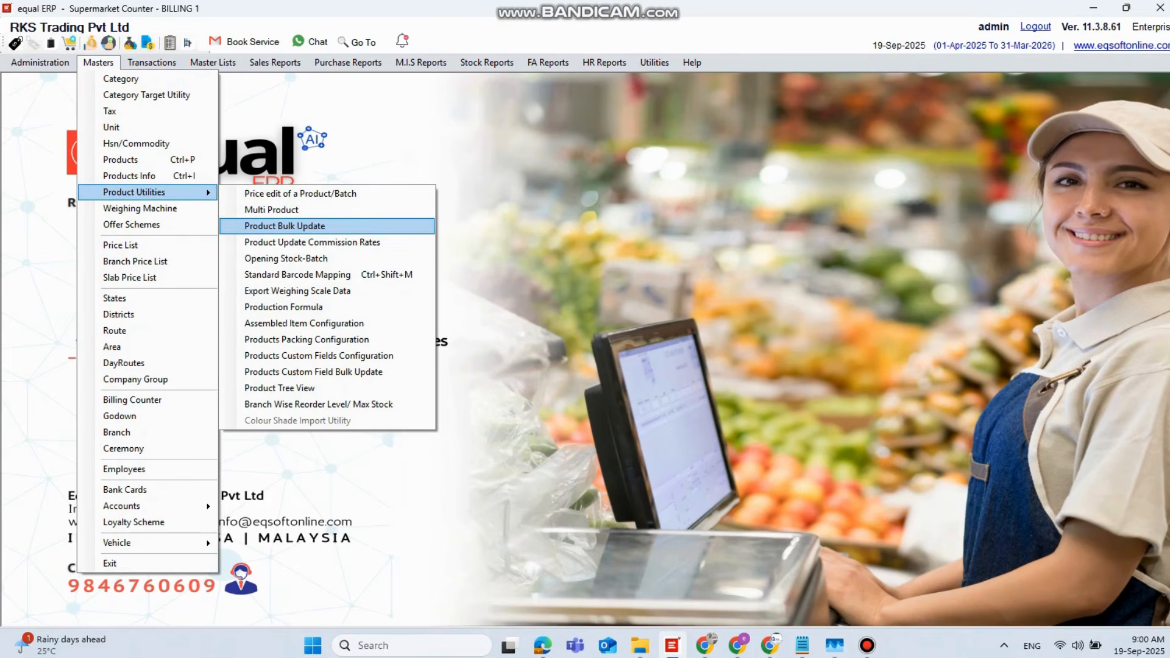
click(321, 225)
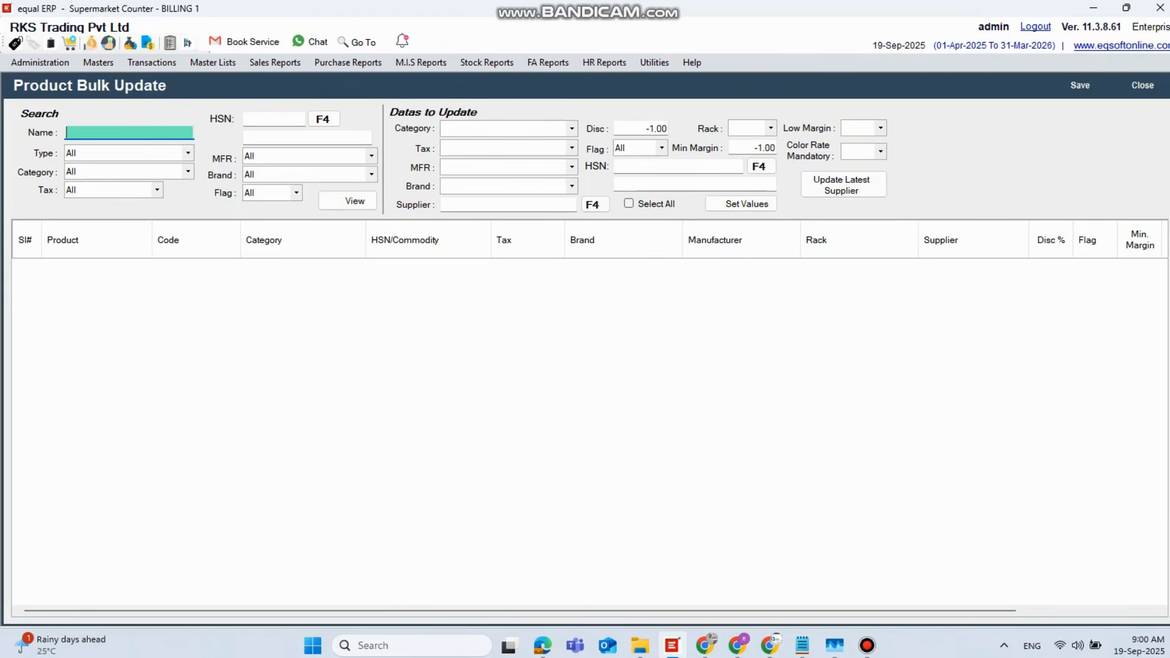
Step: Open the choice of tax rates in the data to update
click(571, 148)
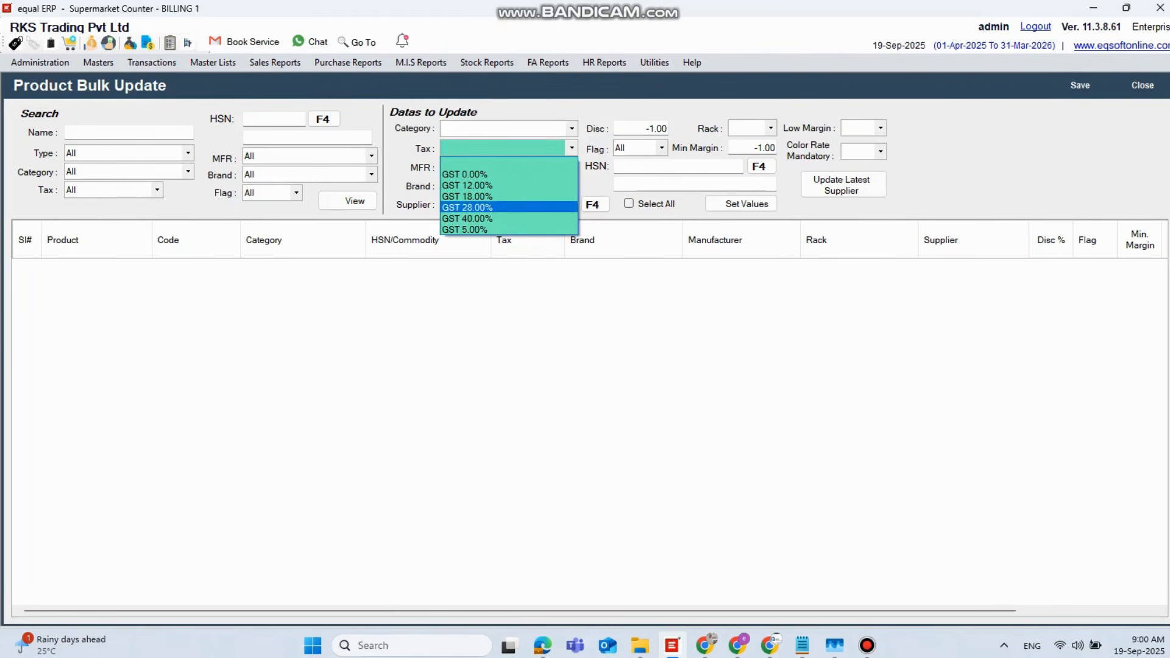